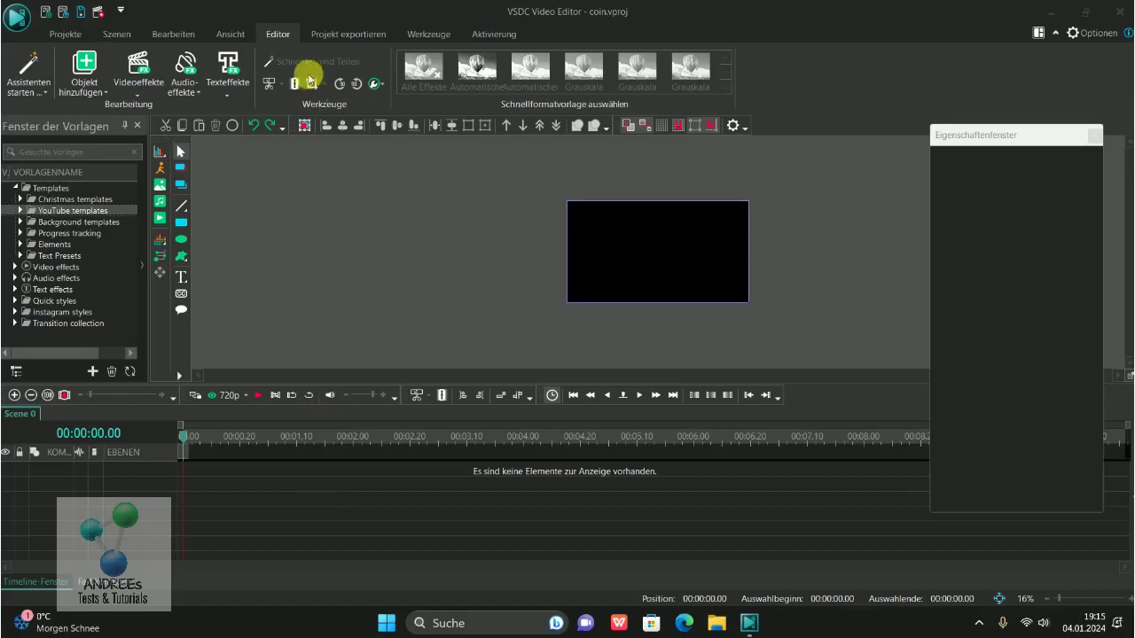
From the Ansicht menu, toggle the templates window off and back on
{"action": "left_click", "coordinate": [234, 35]}
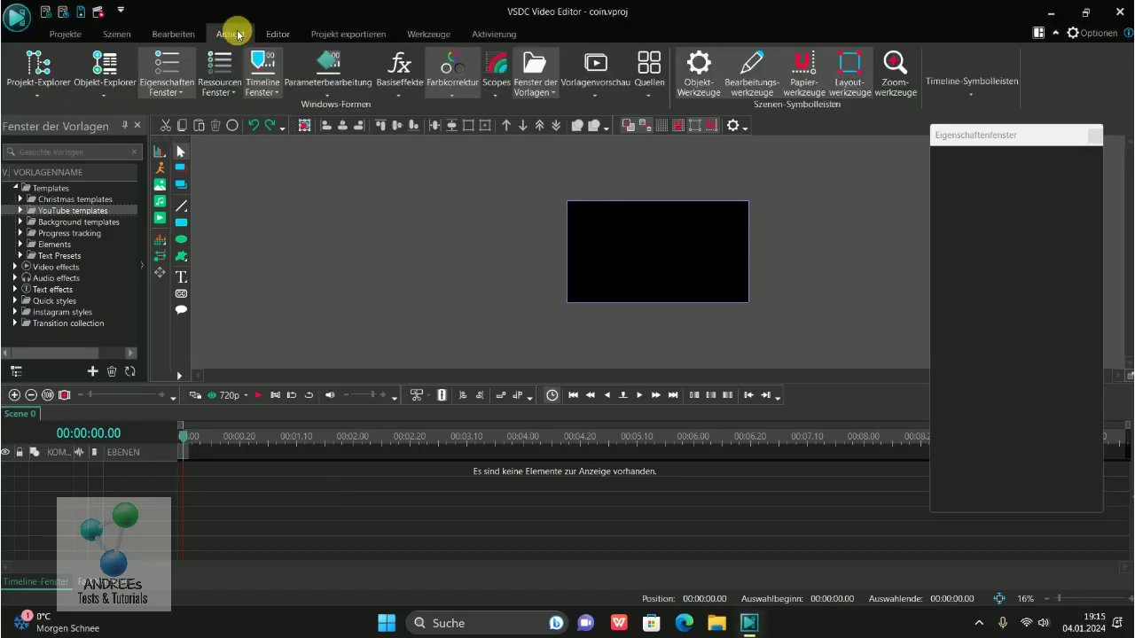
{"action": "left_click", "coordinate": [534, 88]}
{"action": "left_click", "coordinate": [538, 109]}
{"action": "left_click", "coordinate": [535, 89]}
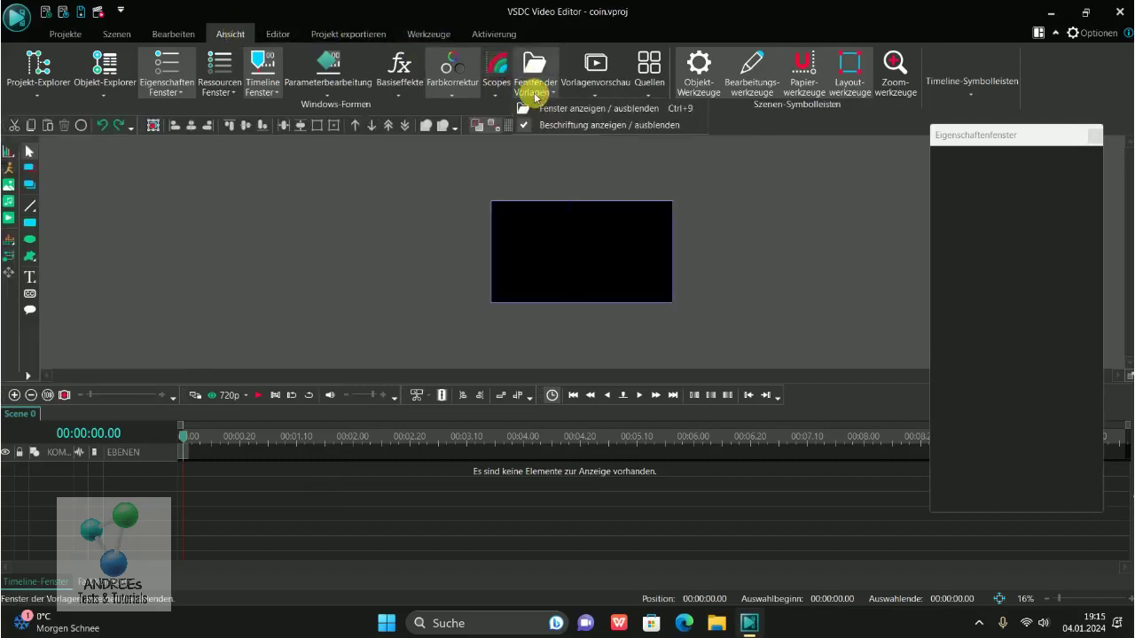
{"action": "left_click", "coordinate": [538, 109]}
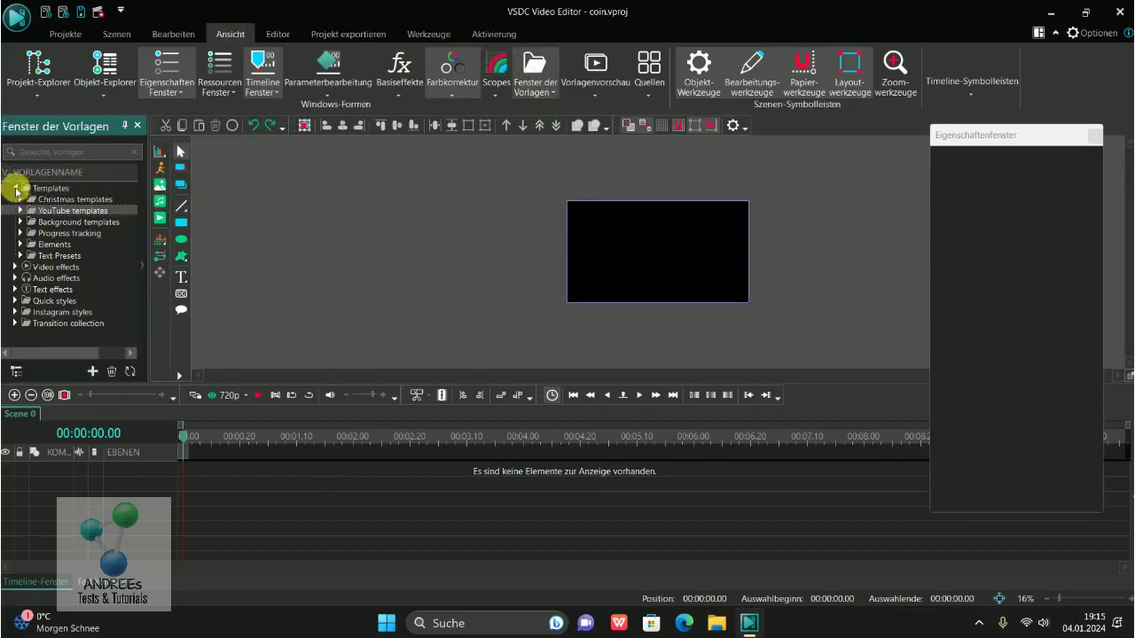
Expand Templates > YouTube templates to list Subscribe, Like and Get Notified
{"action": "left_click", "coordinate": [14, 188]}
{"action": "left_click", "coordinate": [14, 188]}
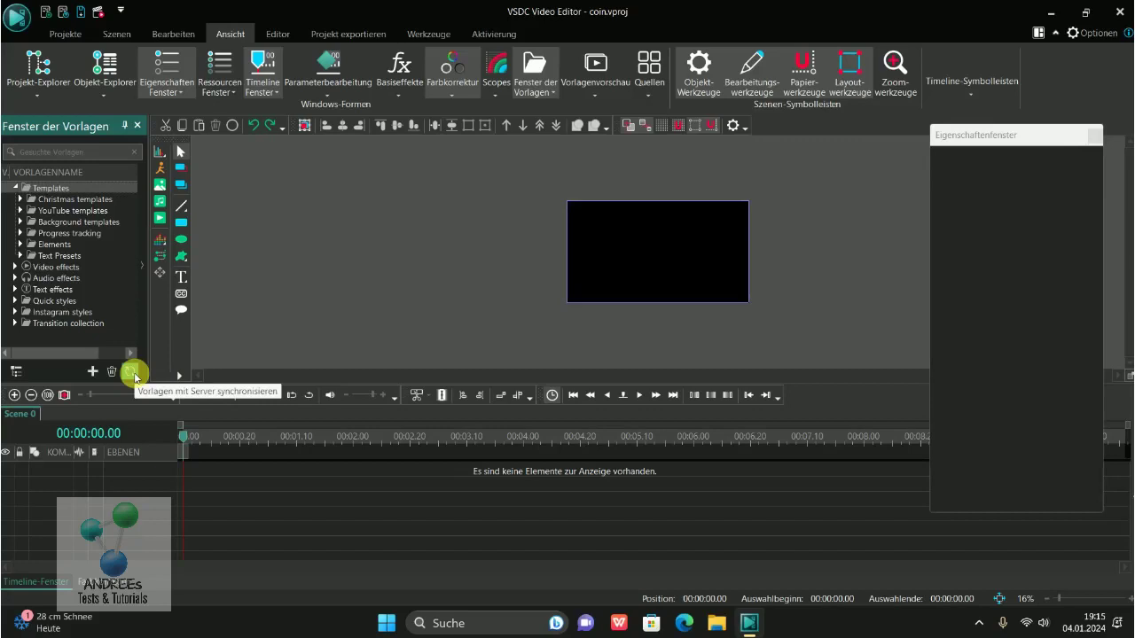
{"action": "left_click", "coordinate": [80, 211]}
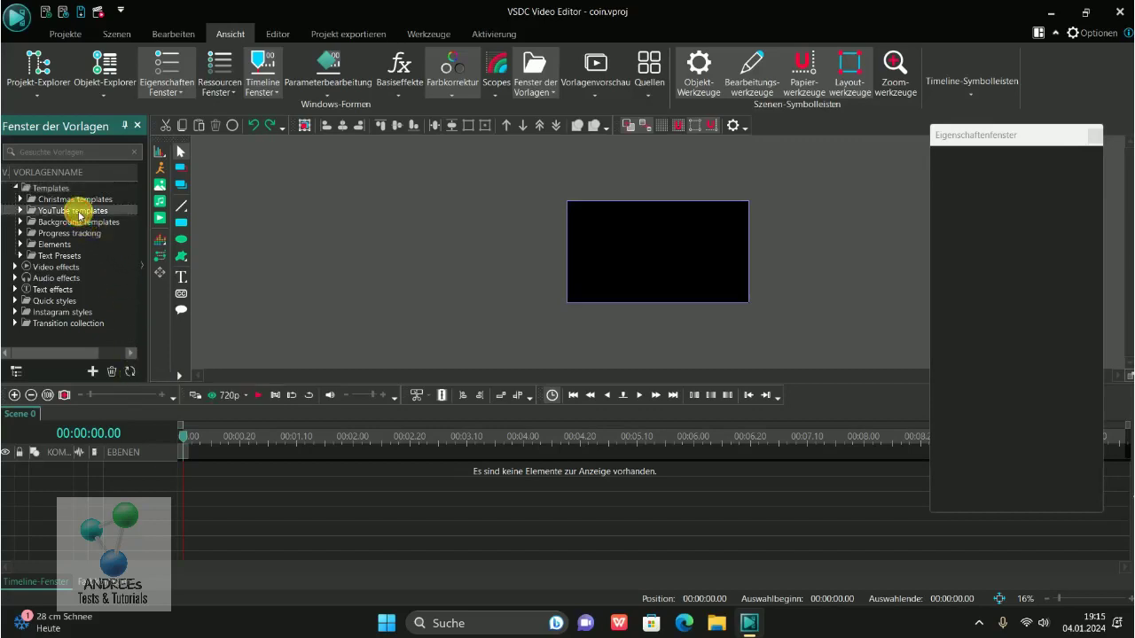
{"action": "left_click", "coordinate": [21, 211]}
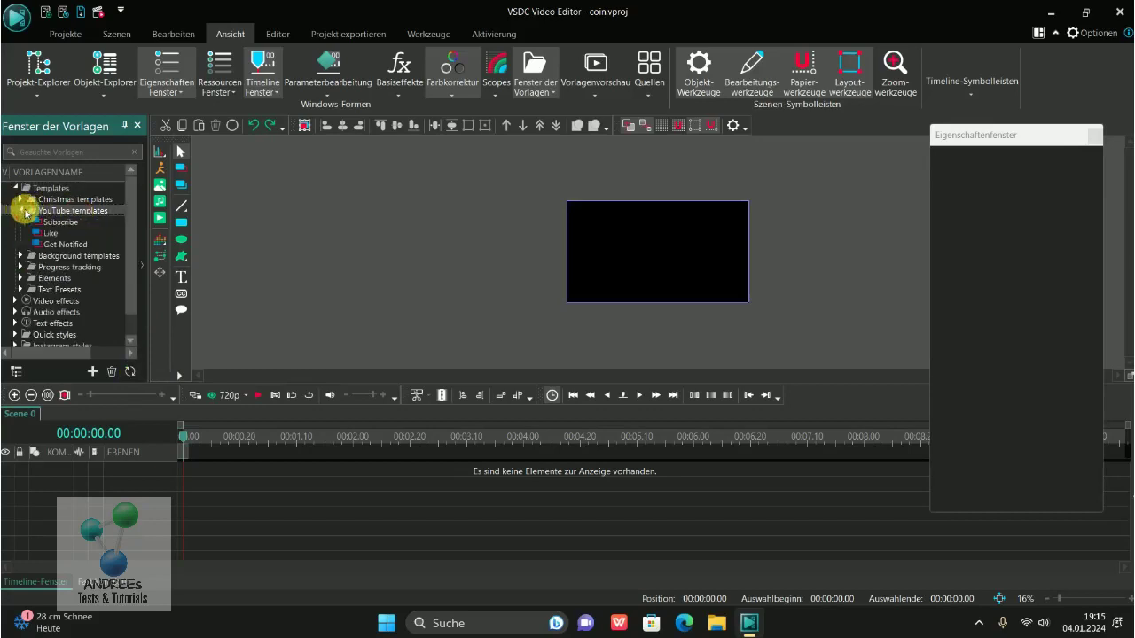
{"action": "left_click", "coordinate": [53, 225]}
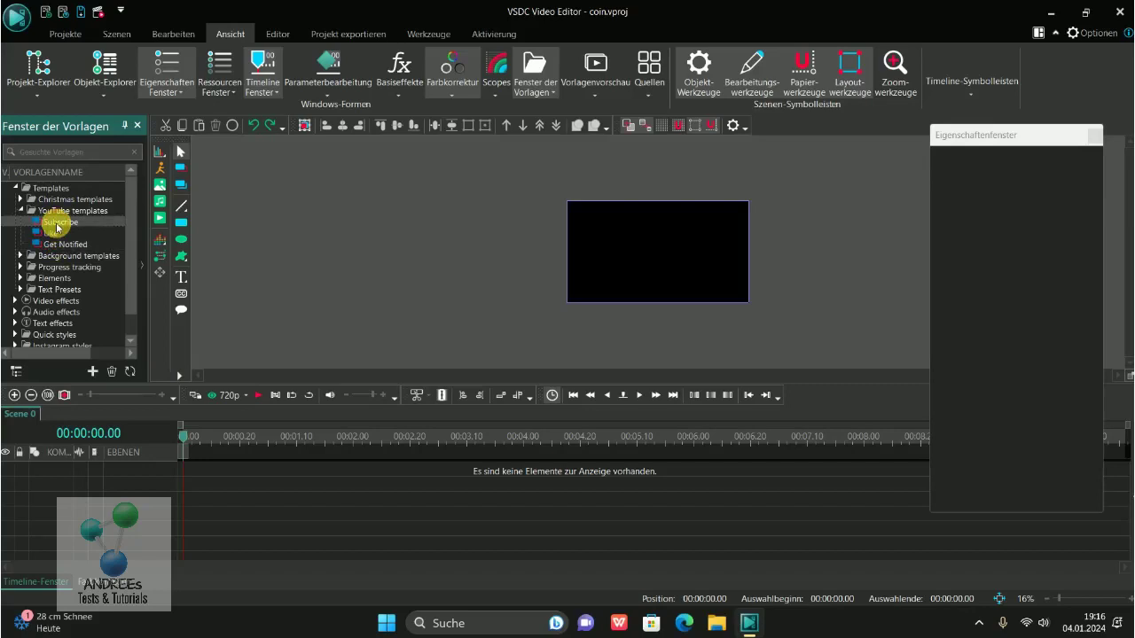
Open Vorlagenvorschau and preview the Like, Get Notified and all three YouTube templates
{"action": "left_click", "coordinate": [607, 62]}
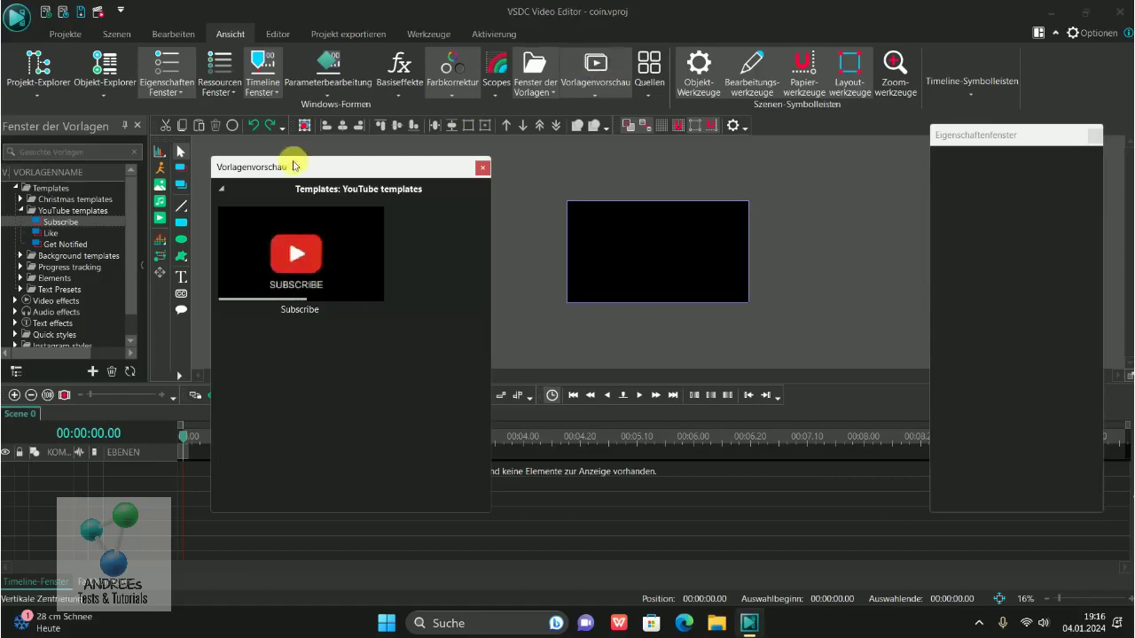
{"action": "left_click", "coordinate": [50, 233]}
{"action": "left_click", "coordinate": [56, 245]}
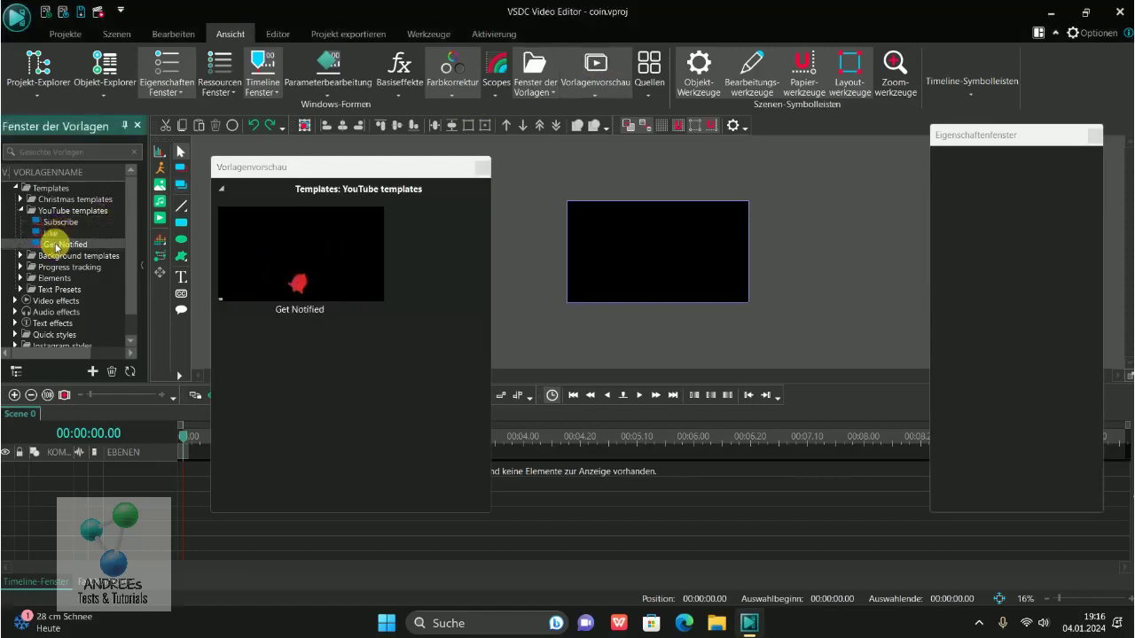
{"action": "left_click", "coordinate": [55, 213]}
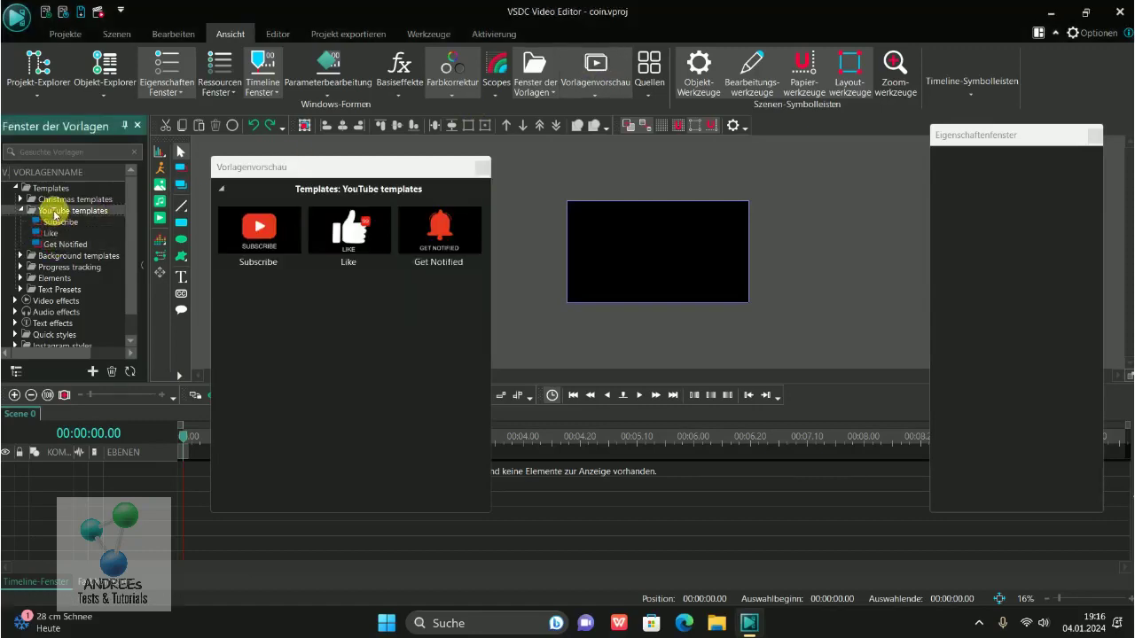
Drag the Like template thumbnail onto the timeline as a new clip on Ebene 2
{"action": "mouse_move", "coordinate": [233, 243]}
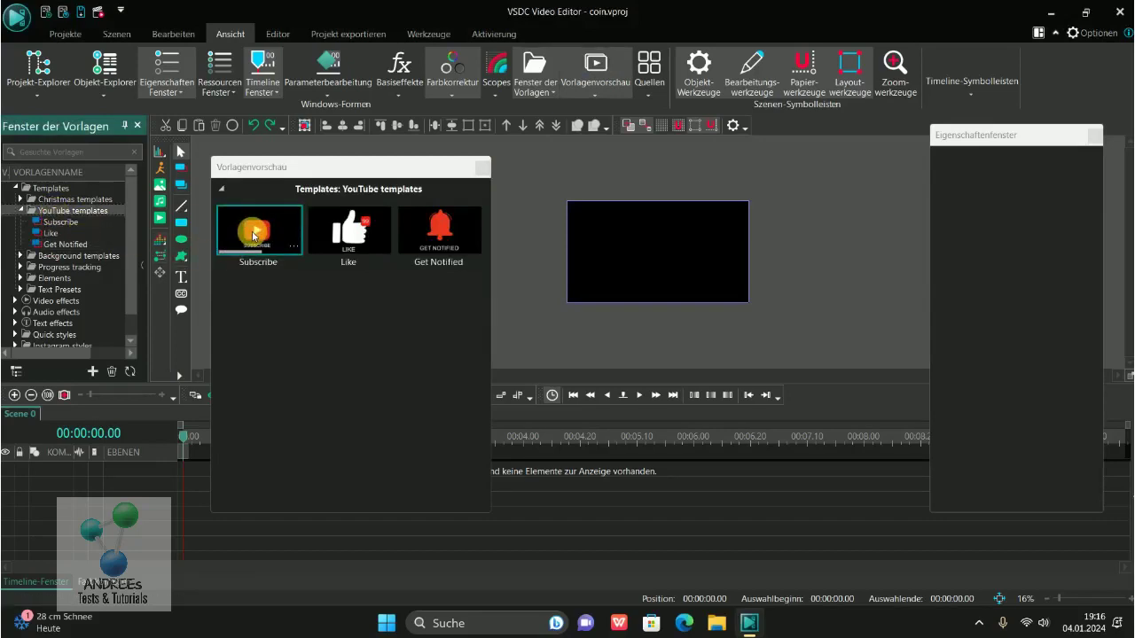
{"action": "mouse_move", "coordinate": [345, 236]}
{"action": "mouse_move", "coordinate": [437, 235]}
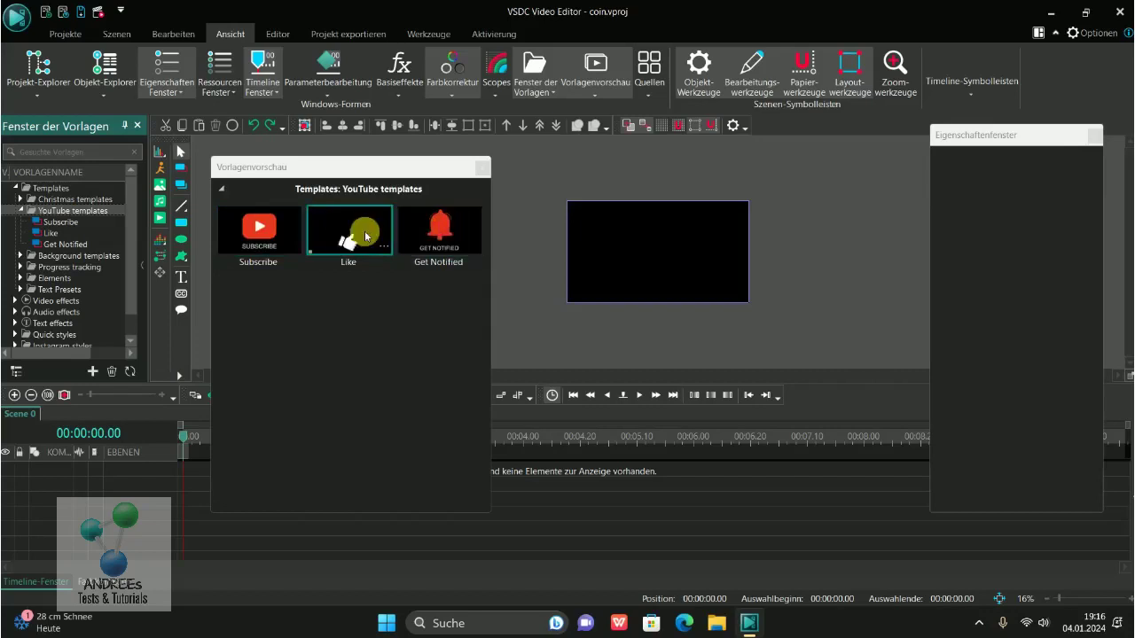
{"action": "left_click_drag", "start_coordinate": [366, 232], "coordinate": [534, 494]}
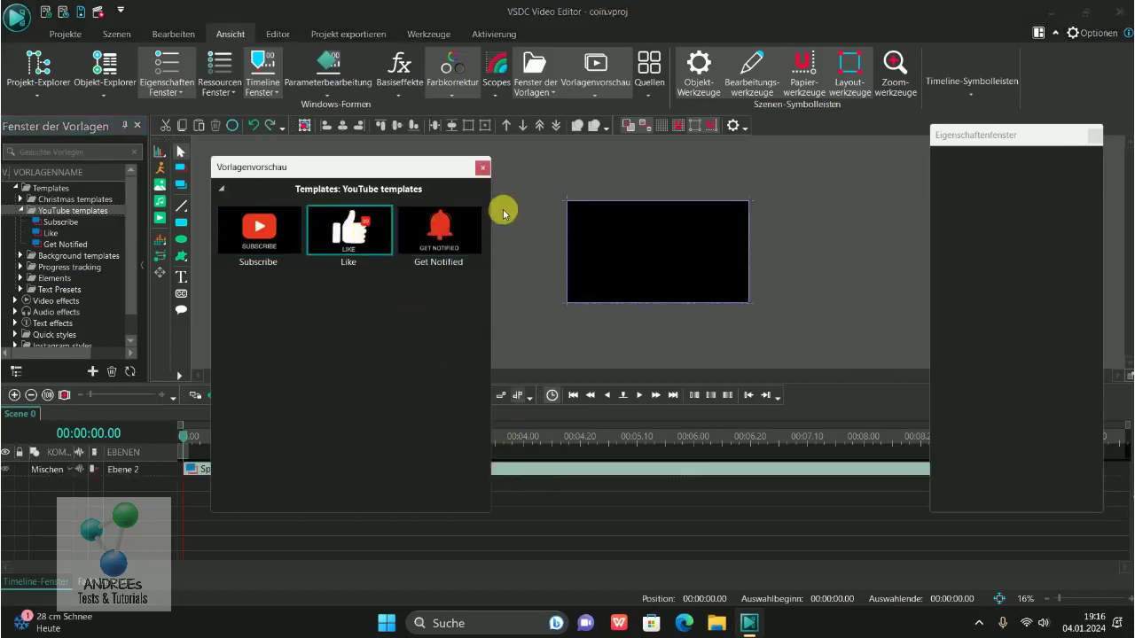
Close the template preview, play the Like animation, then check frames 00:00:00.27 and 00:00:02.09
{"action": "left_click", "coordinate": [481, 167]}
{"action": "left_click", "coordinate": [234, 396]}
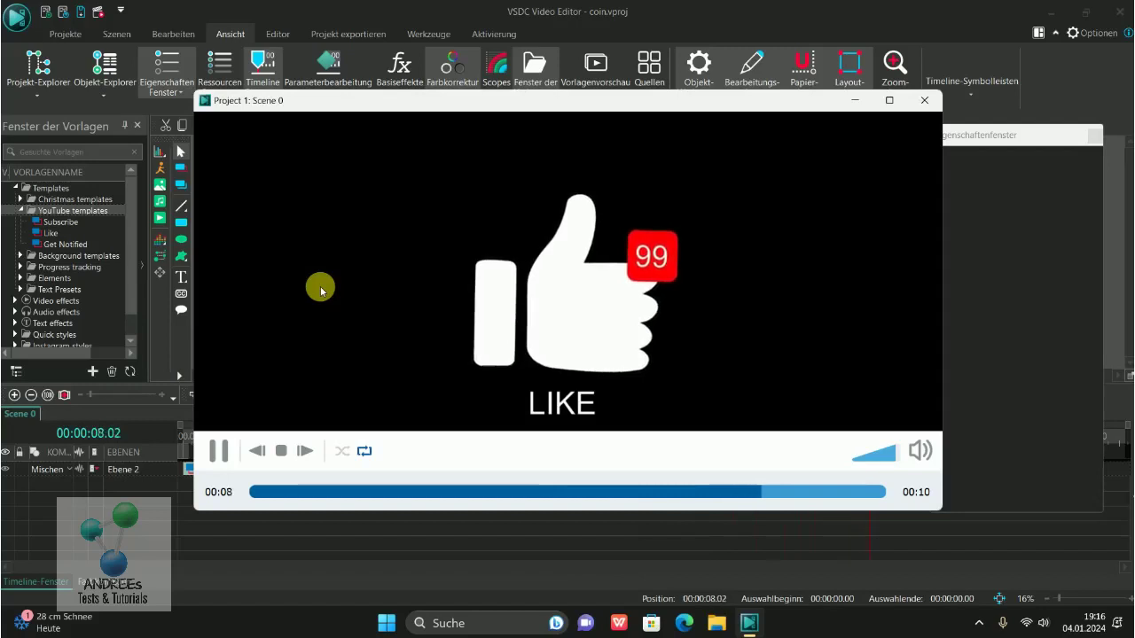
{"action": "left_click", "coordinate": [925, 108]}
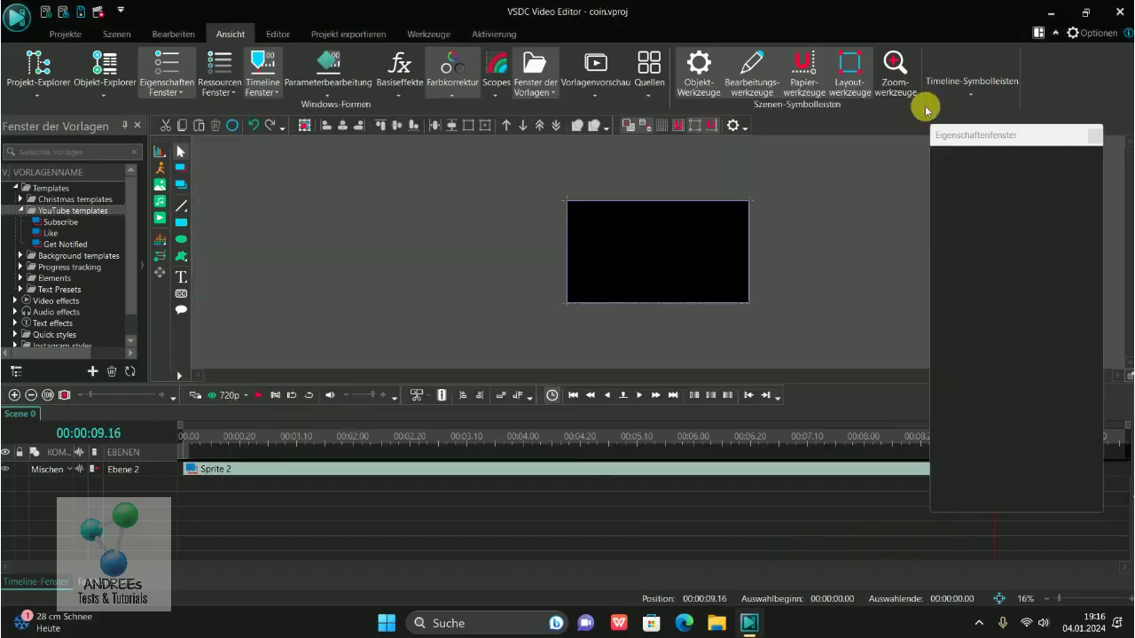
{"action": "left_click", "coordinate": [262, 435]}
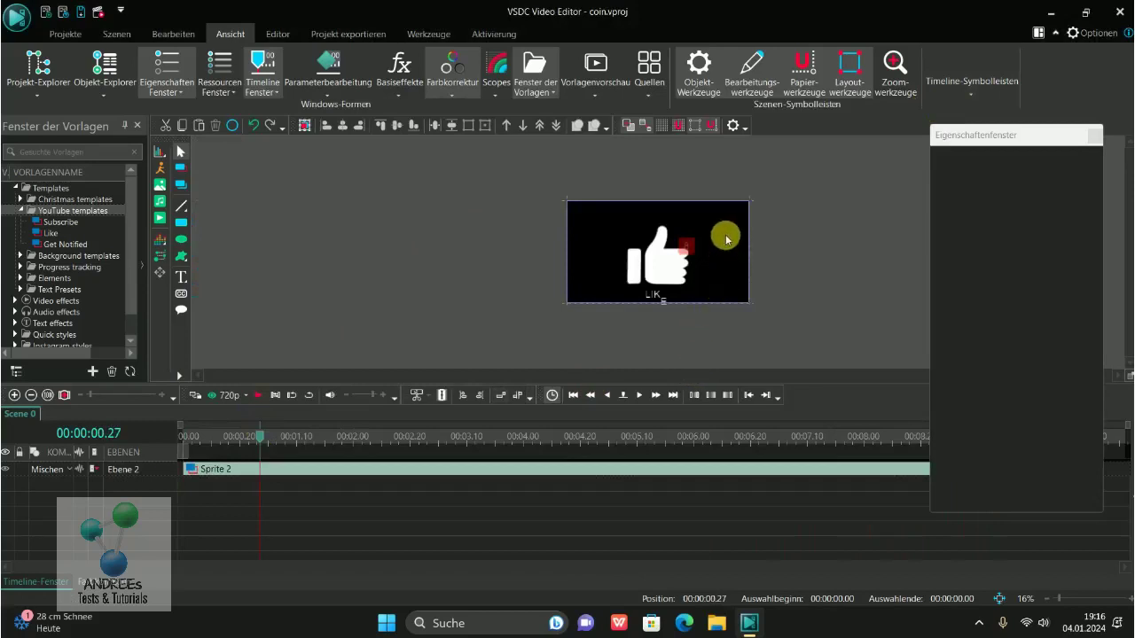
{"action": "scroll", "coordinate": [726, 239], "scroll_direction": "up", "scroll_amount": 4}
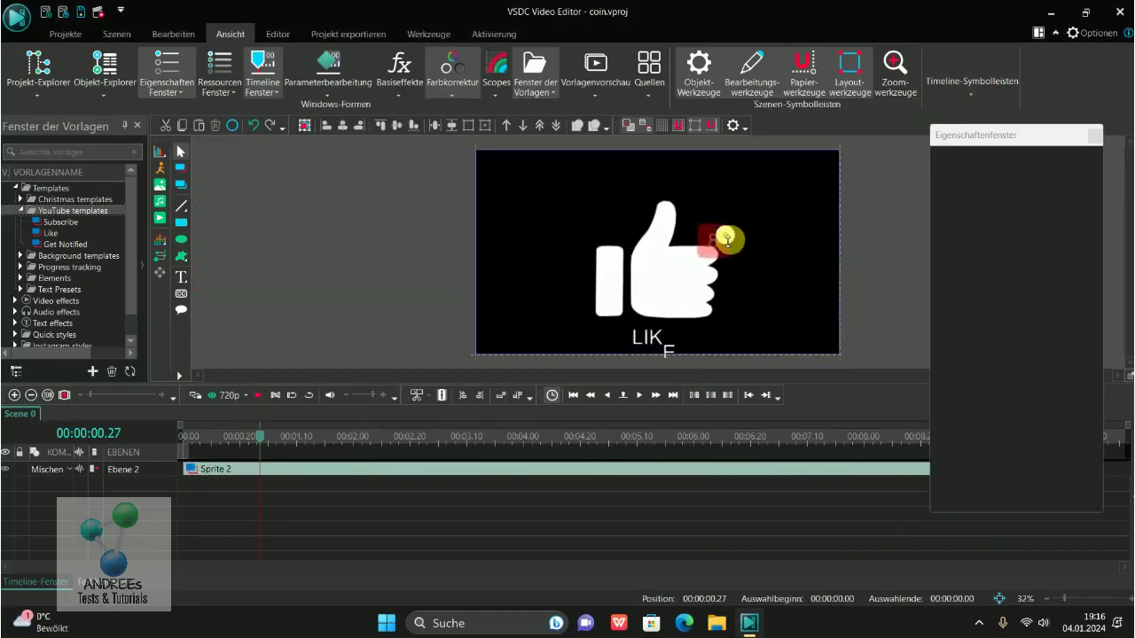
{"action": "left_click", "coordinate": [380, 435]}
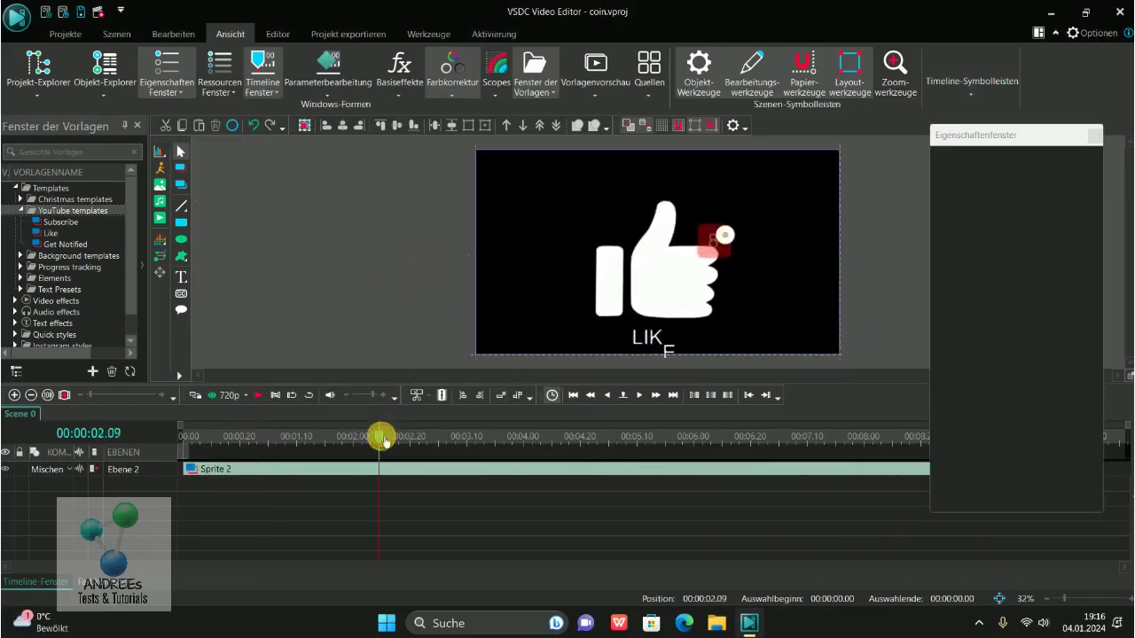
Open the Like sprite and enlarge the timeline to show its inner layers, selecting Text 4
{"action": "double_click", "coordinate": [317, 472]}
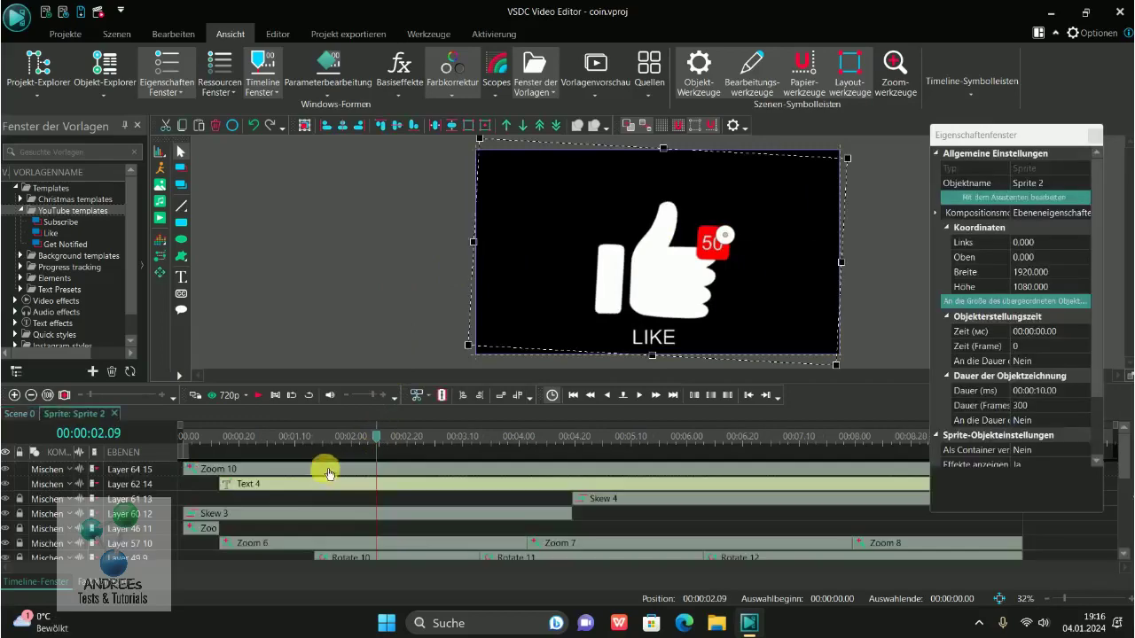
{"action": "mouse_move", "coordinate": [463, 383]}
{"action": "left_mouse_down"}
{"action": "mouse_move", "coordinate": [461, 255]}
{"action": "mouse_move", "coordinate": [467, 341]}
{"action": "left_mouse_up"}
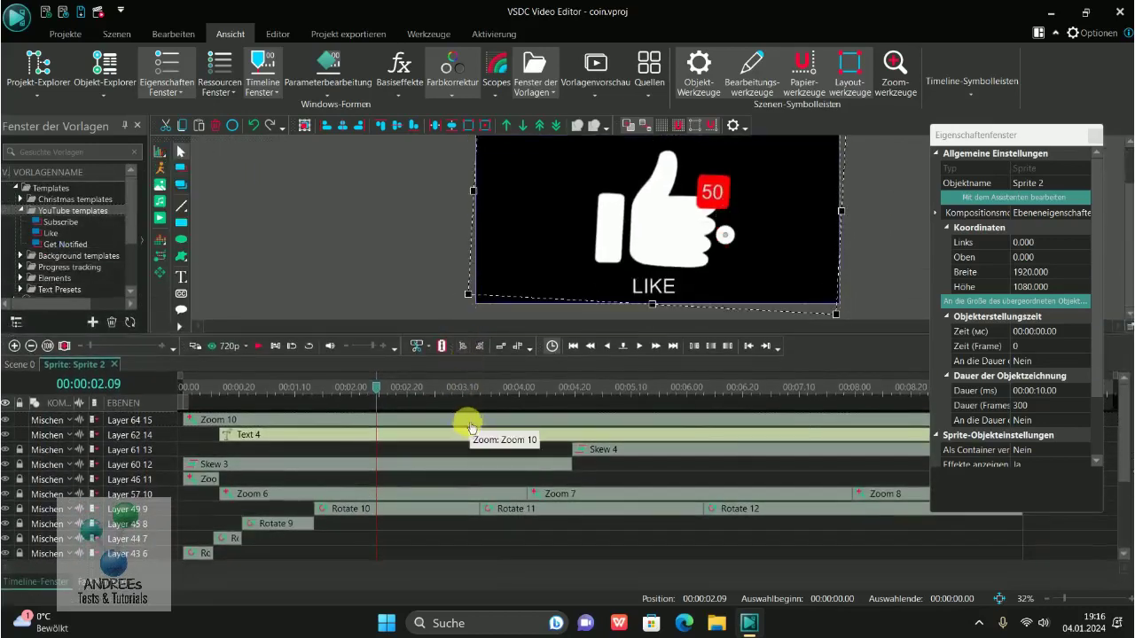
{"action": "left_click", "coordinate": [464, 435]}
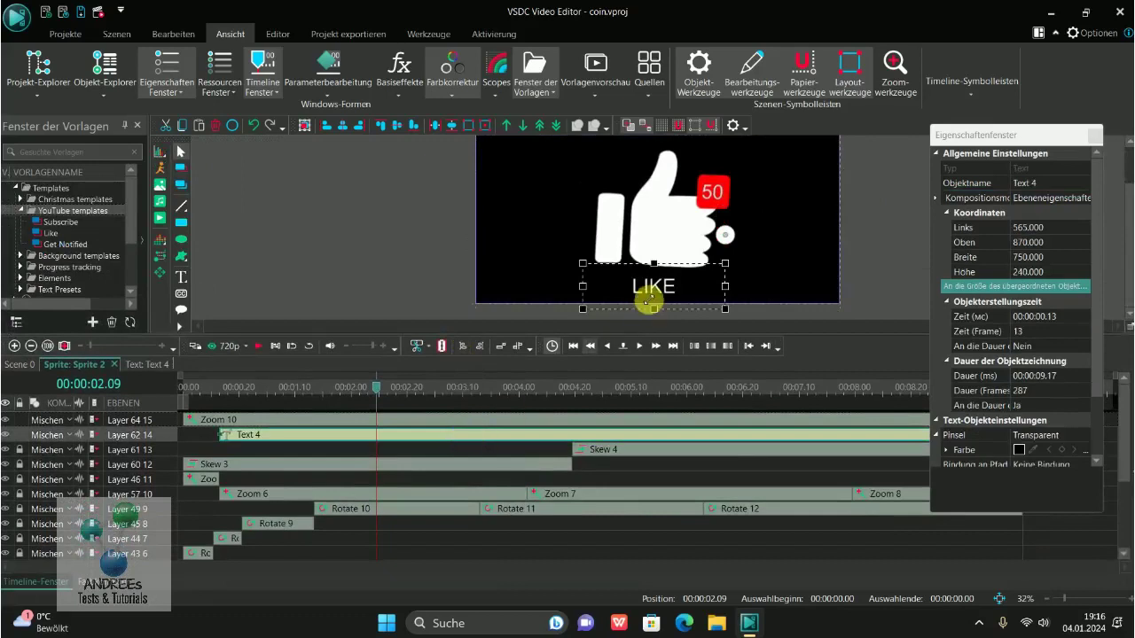
Edit the caption from 'LIKE' to 'I LIKE' and play the preview to check it
{"action": "left_click", "coordinate": [453, 263]}
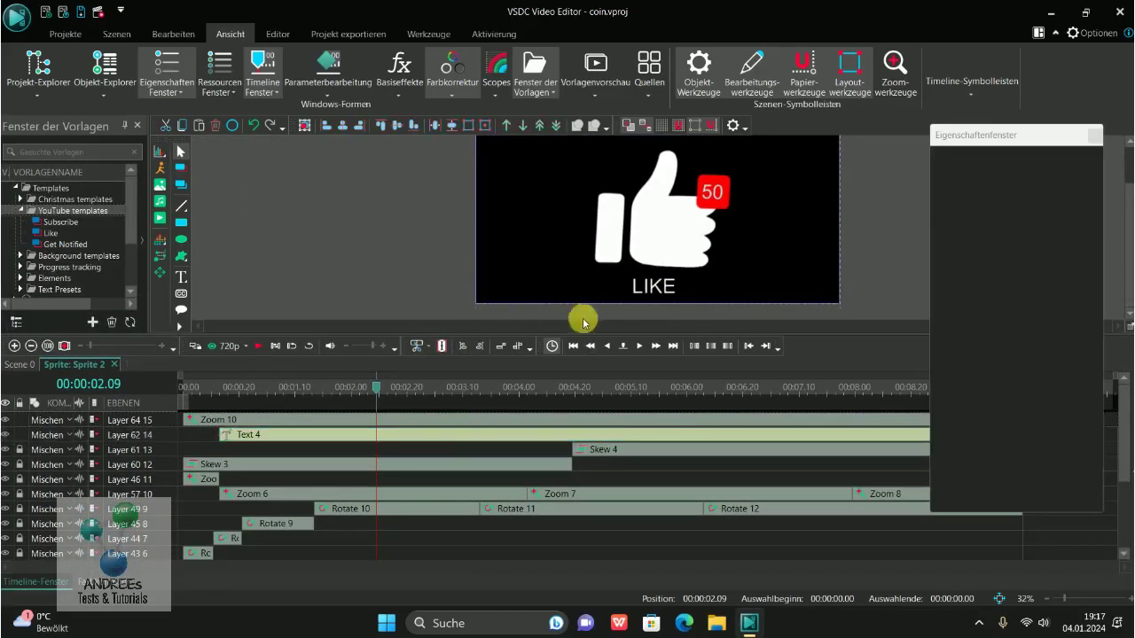
{"action": "left_click", "coordinate": [637, 284]}
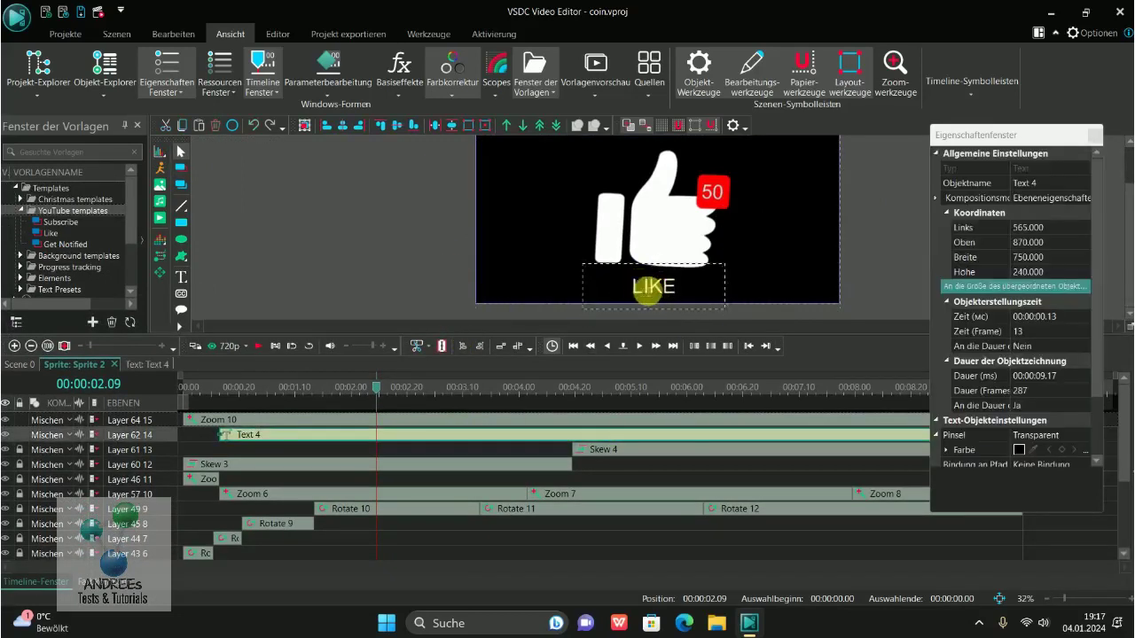
{"action": "double_click", "coordinate": [638, 291]}
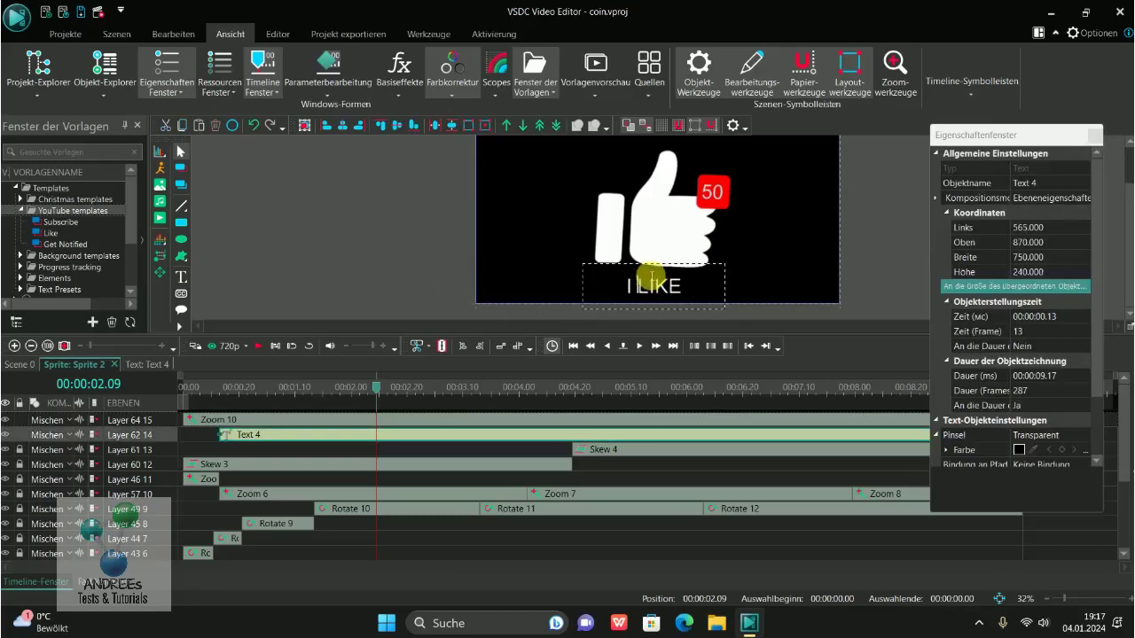
{"action": "left_click", "coordinate": [438, 240]}
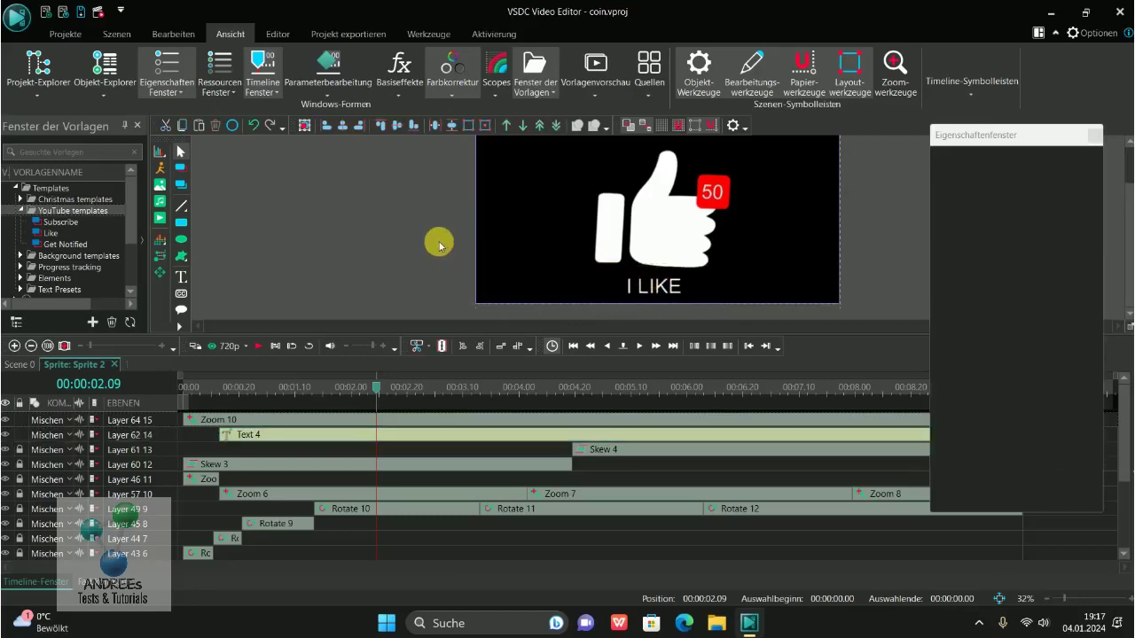
{"action": "left_click", "coordinate": [260, 347]}
{"action": "left_click", "coordinate": [260, 347]}
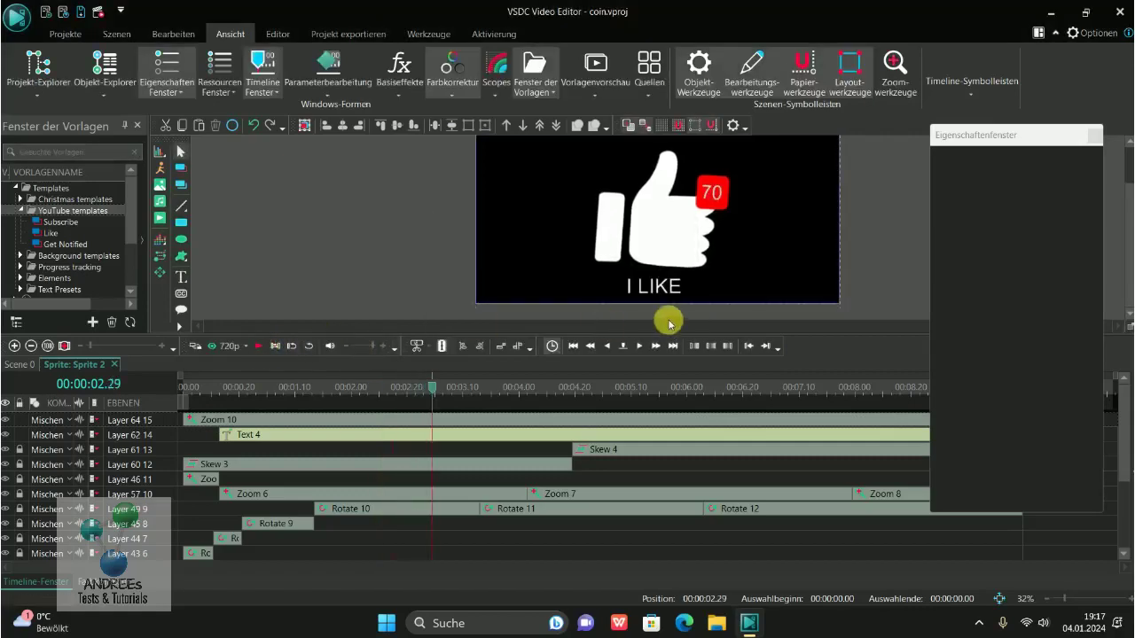
{"action": "left_click", "coordinate": [663, 286]}
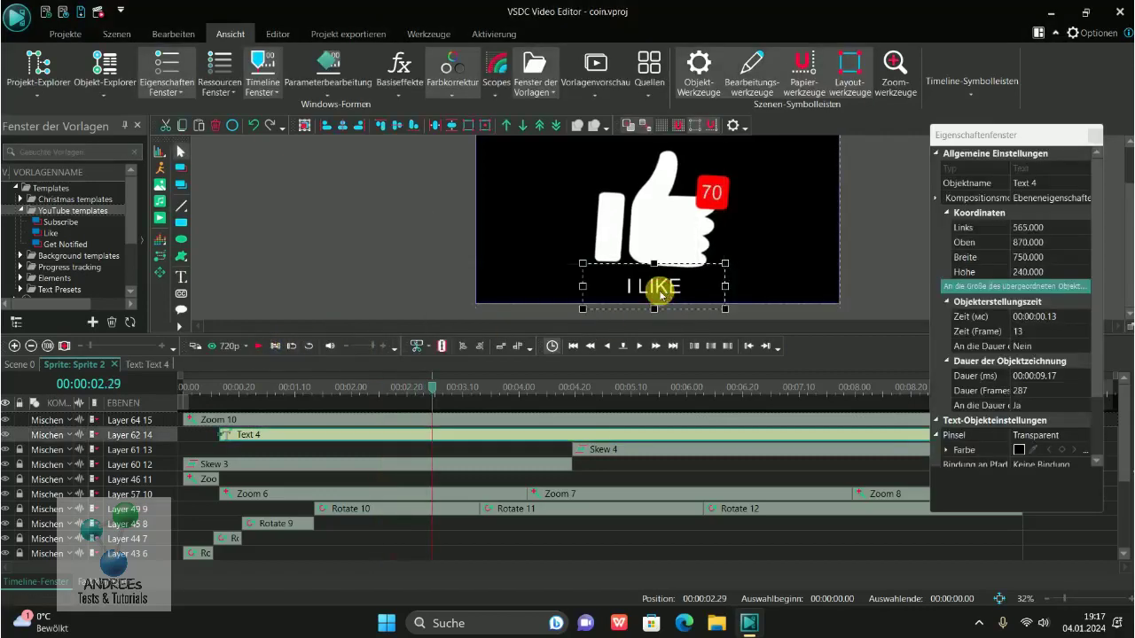
Set the I LIKE caption's text colour to the blue Standard Colors swatch
{"action": "left_click", "coordinate": [278, 34]}
{"action": "left_click", "coordinate": [391, 87]}
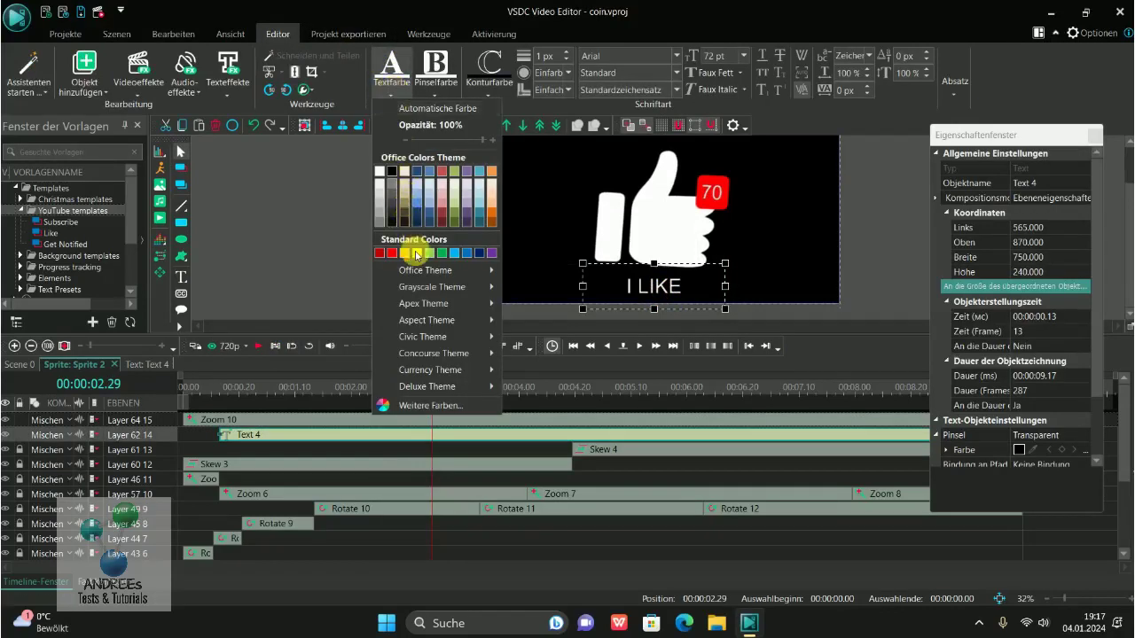
{"action": "left_click", "coordinate": [465, 253]}
{"action": "left_click", "coordinate": [351, 236]}
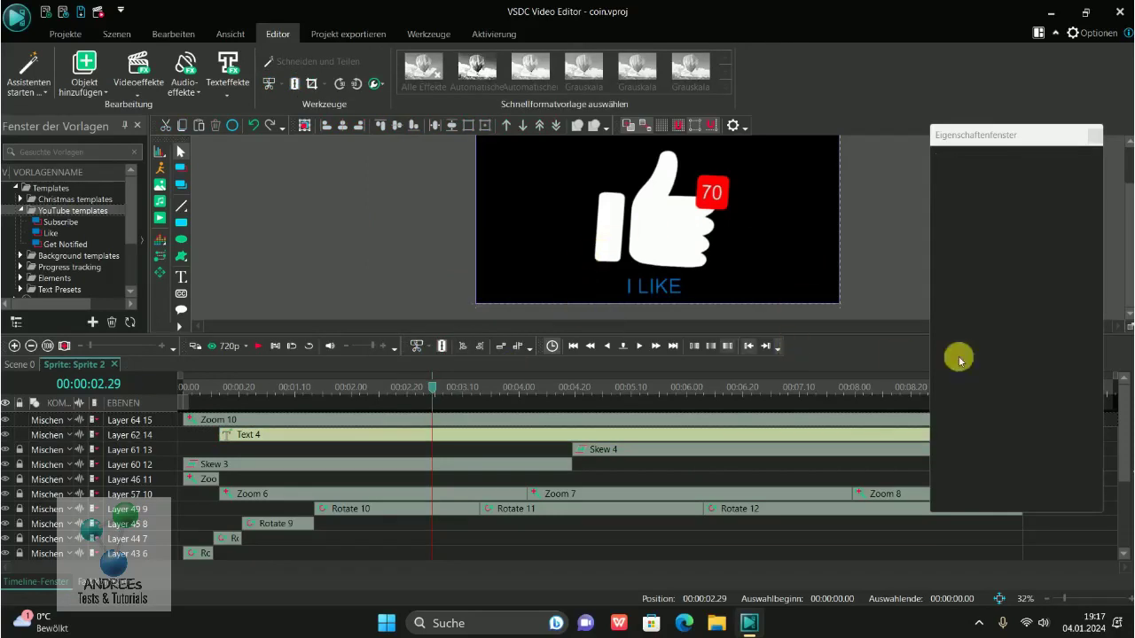
Scroll the sprite's layers and select the Counter 2 clip
{"action": "left_click_drag", "start_coordinate": [1122, 400], "coordinate": [1126, 483]}
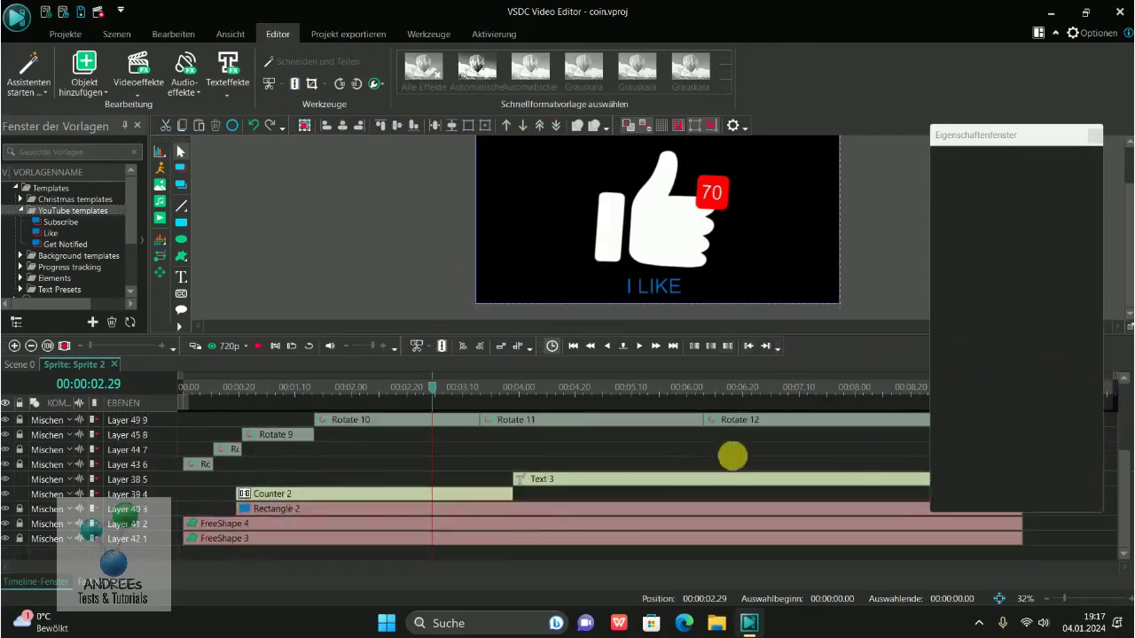
{"action": "left_click", "coordinate": [576, 524]}
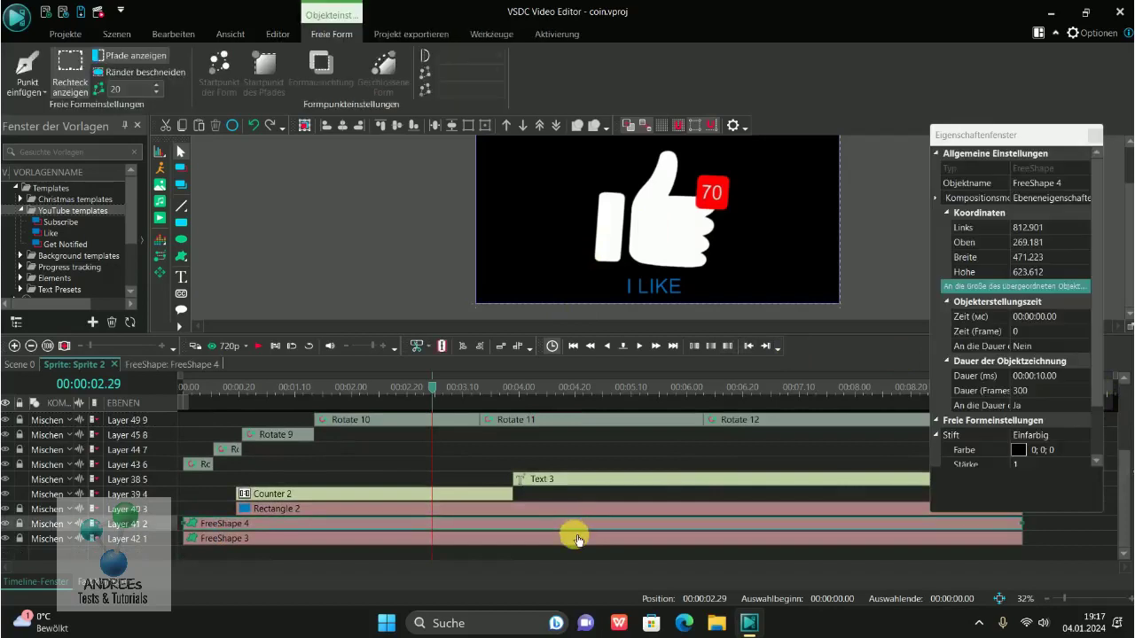
{"action": "left_click", "coordinate": [576, 538]}
{"action": "left_click", "coordinate": [493, 496]}
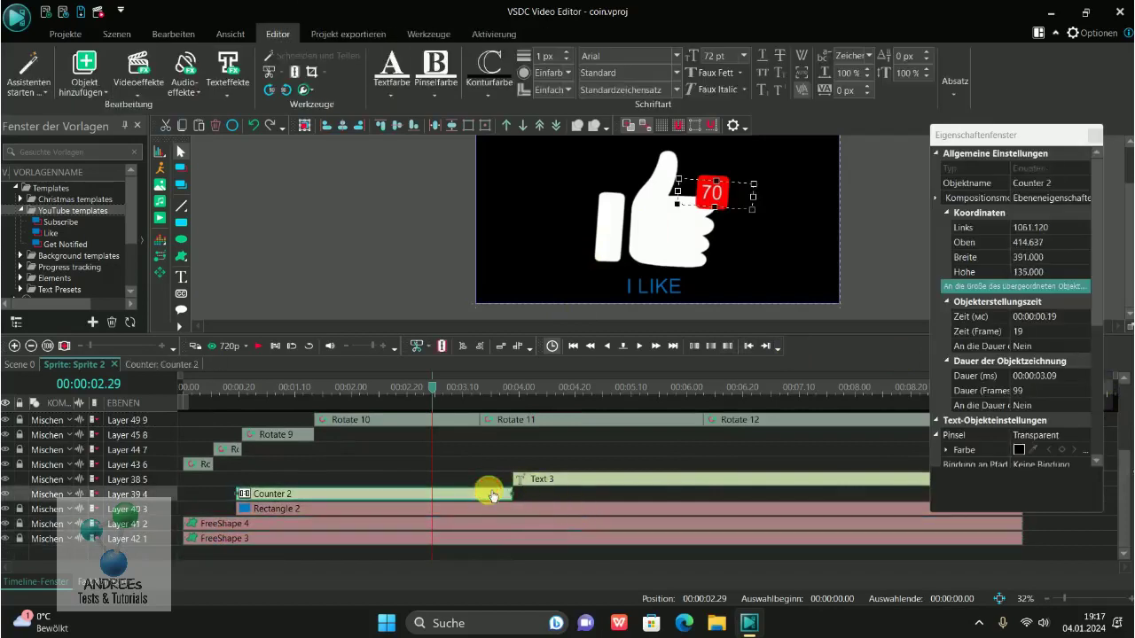
{"action": "left_click", "coordinate": [560, 480]}
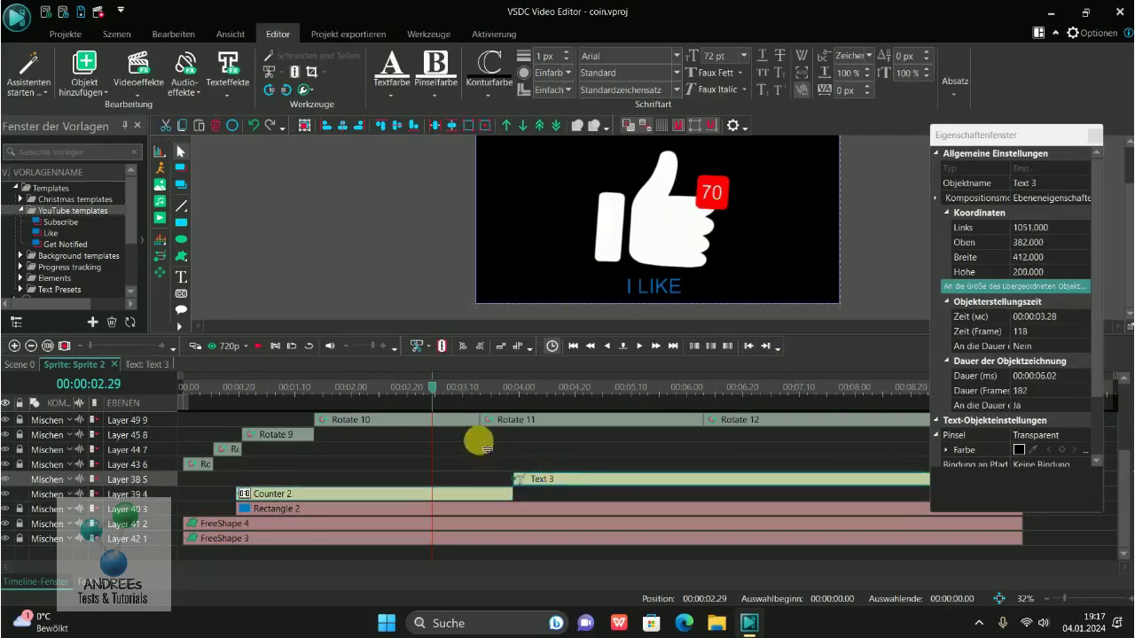
{"action": "left_click", "coordinate": [412, 495]}
Play the counter counting to 99, then park the playhead at 00:00:03.09 and return to Ansicht
{"action": "left_click", "coordinate": [263, 351]}
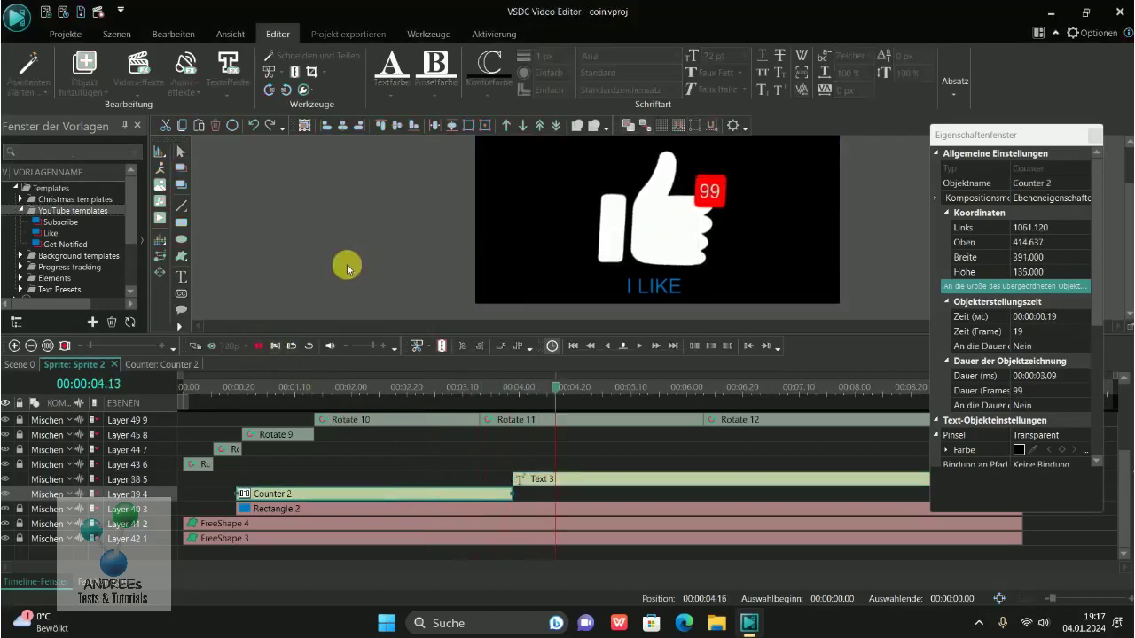
{"action": "left_click", "coordinate": [261, 346]}
{"action": "left_click", "coordinate": [462, 389]}
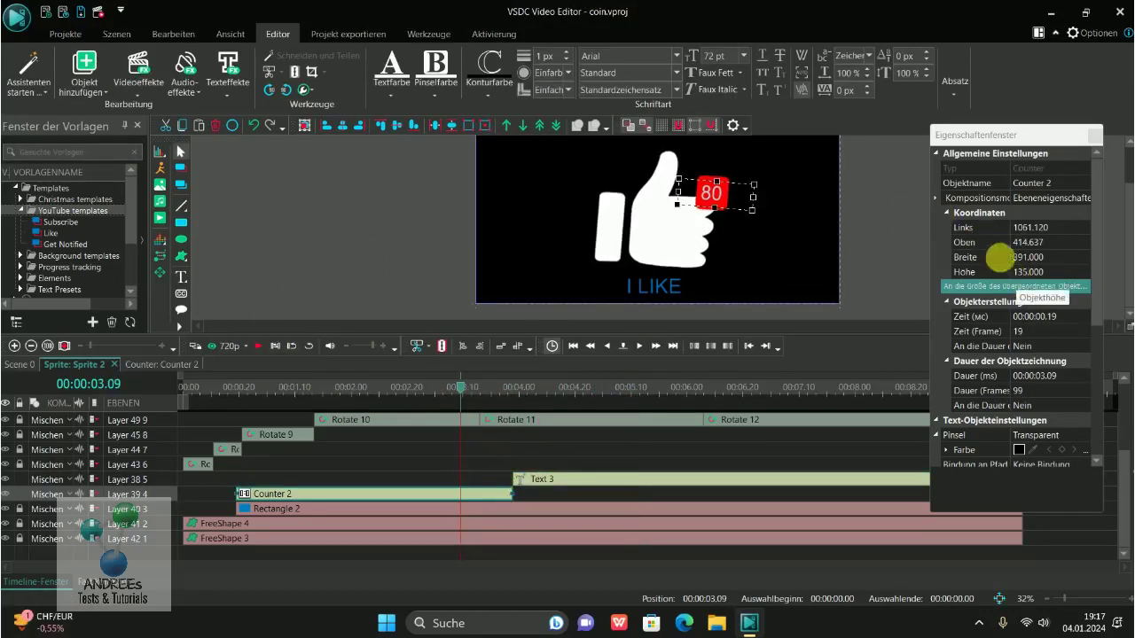
{"action": "left_click", "coordinate": [241, 37]}
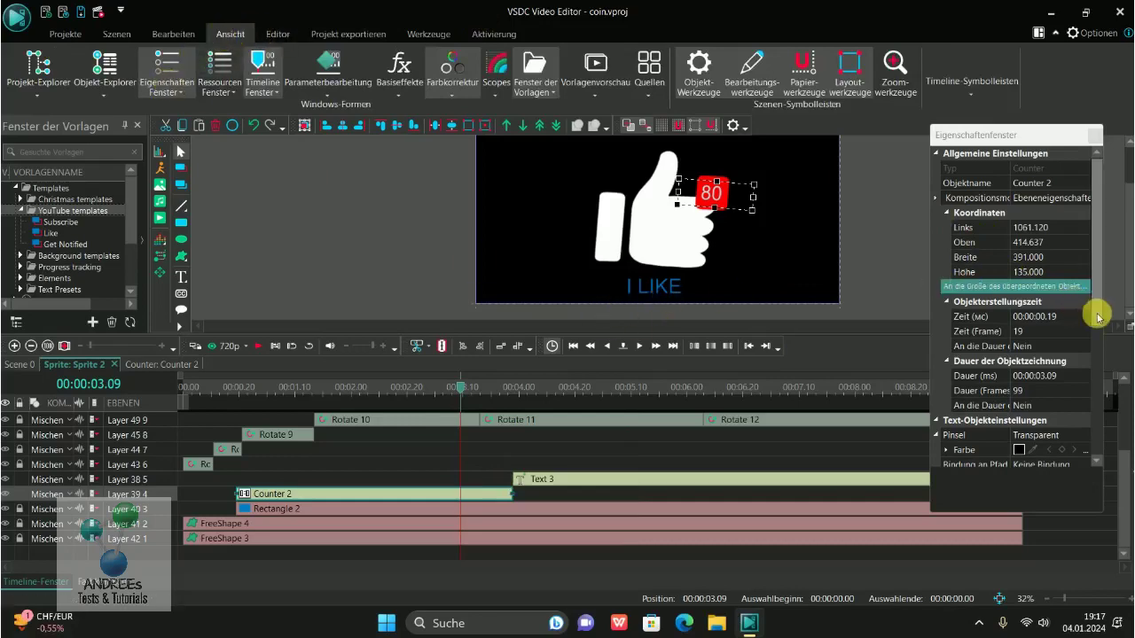
Set Counter 2's Geschwindigkeit to 50 in its counter settings and play the preview
{"action": "mouse_move", "coordinate": [1094, 313]}
{"action": "left_mouse_down"}
{"action": "mouse_move", "coordinate": [1115, 406]}
{"action": "mouse_move", "coordinate": [1107, 438]}
{"action": "left_mouse_up"}
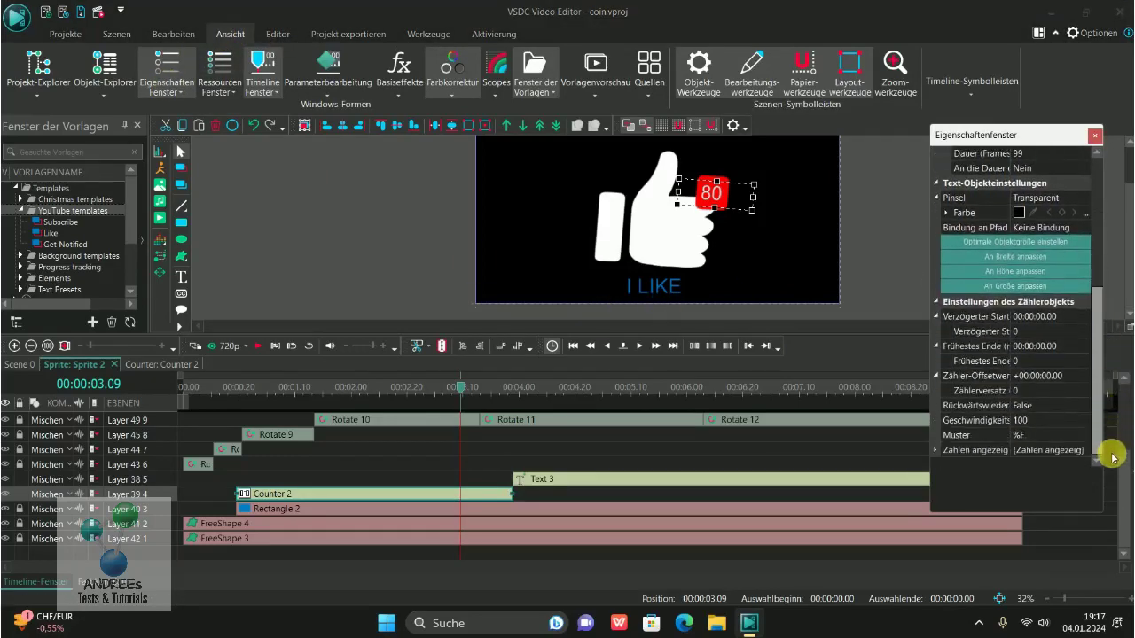
{"action": "mouse_move", "coordinate": [1100, 361]}
{"action": "left_mouse_down"}
{"action": "mouse_move", "coordinate": [1093, 172]}
{"action": "mouse_move", "coordinate": [1107, 392]}
{"action": "left_mouse_up"}
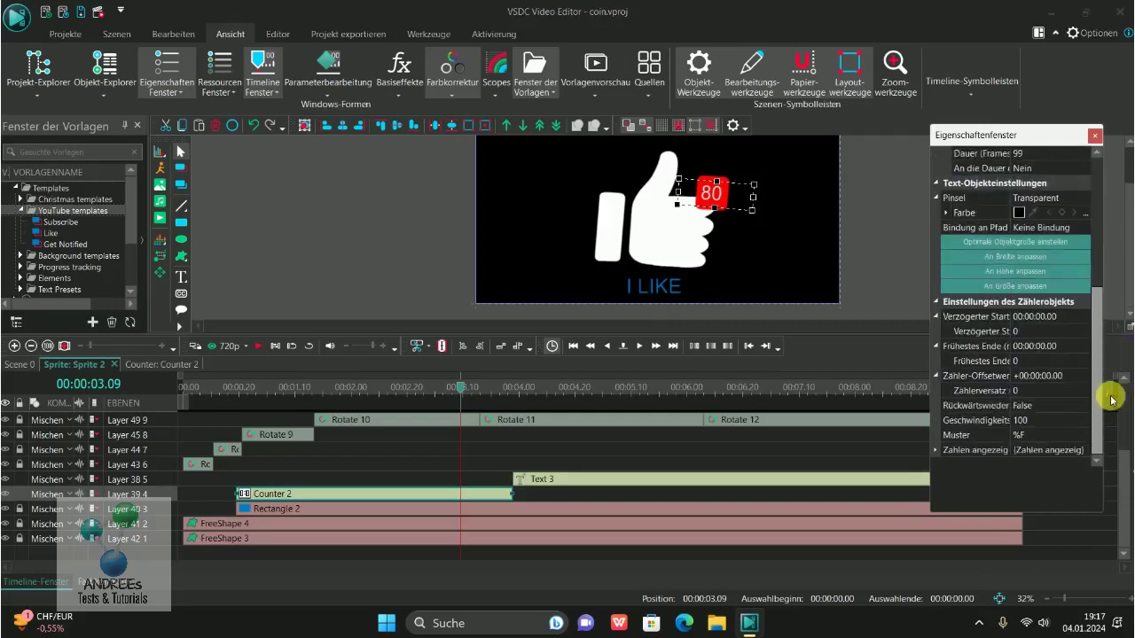
{"action": "left_click", "coordinate": [1019, 422]}
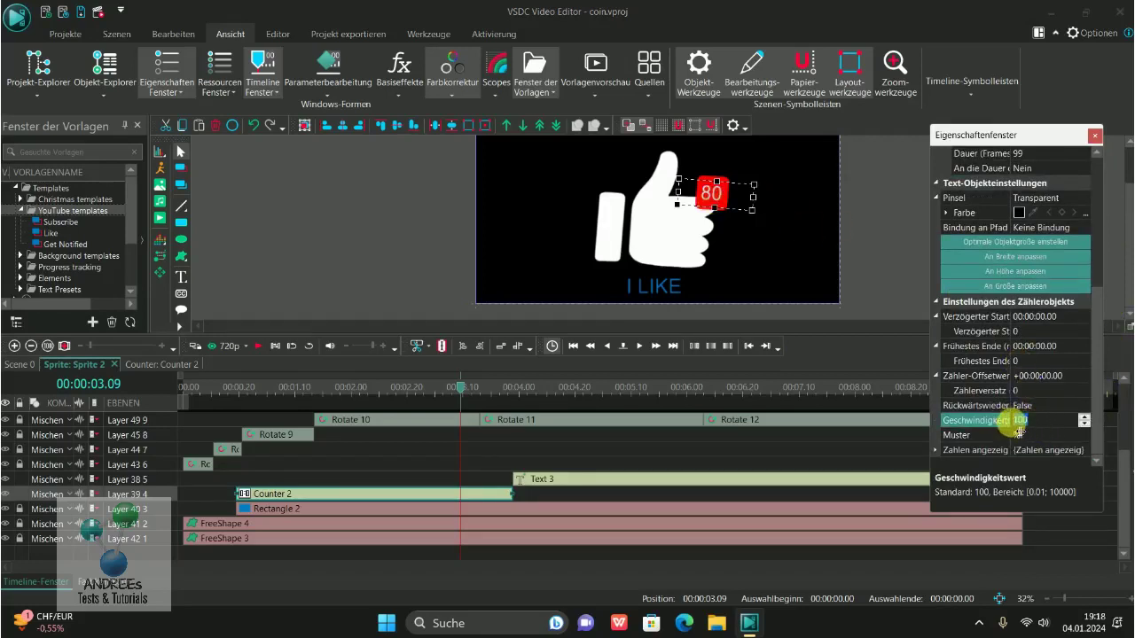
{"action": "type", "text": "50"}
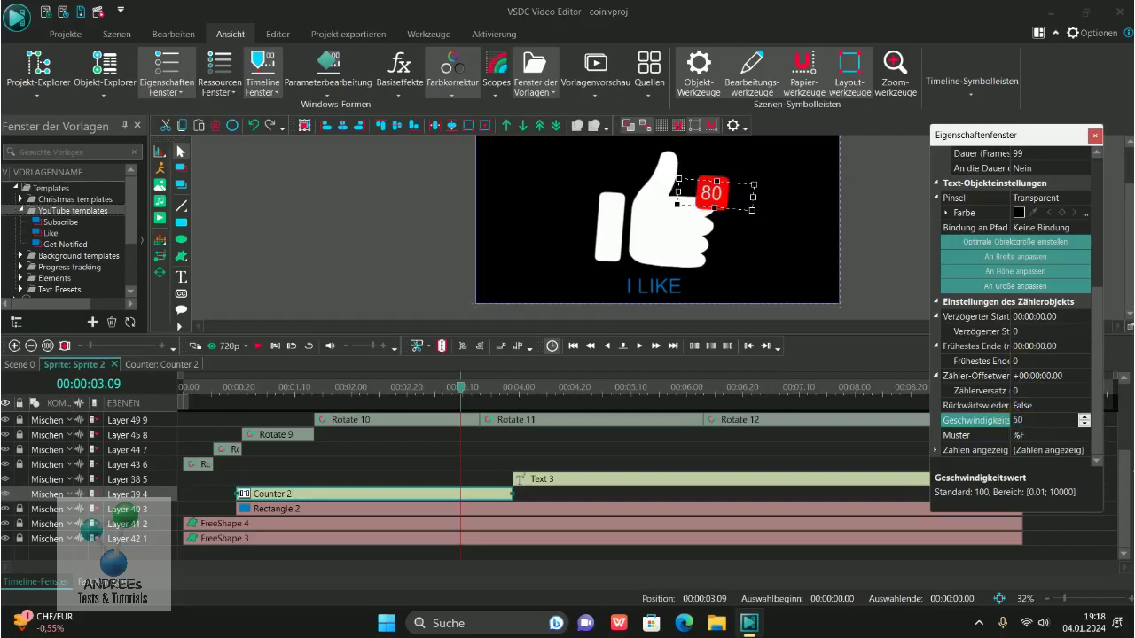
{"action": "left_click", "coordinate": [1039, 405]}
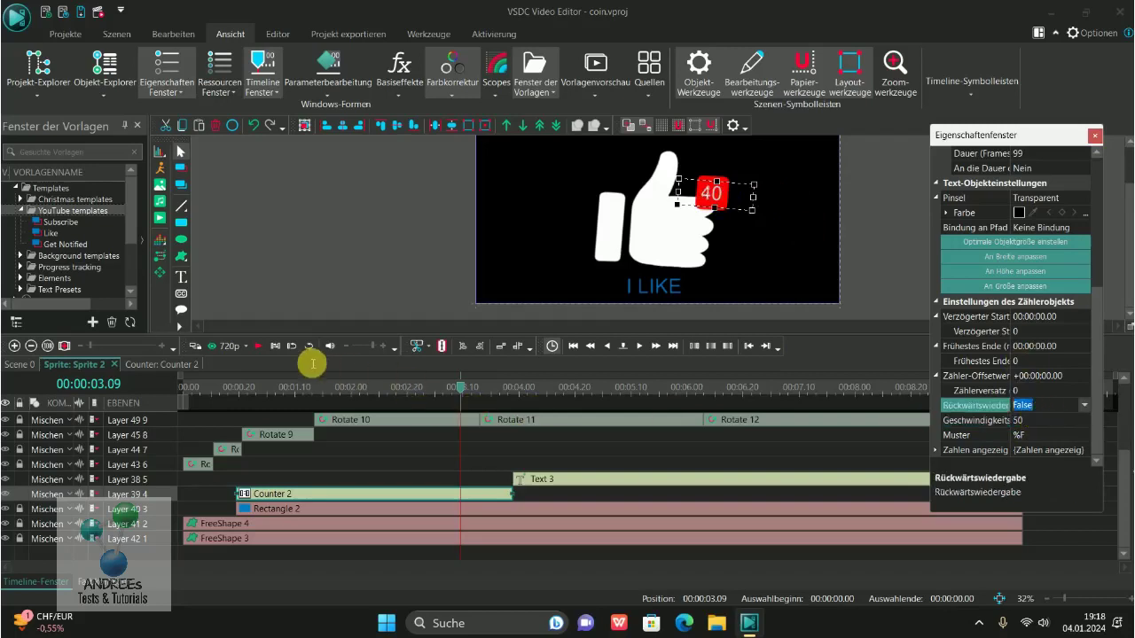
{"action": "left_click", "coordinate": [258, 345]}
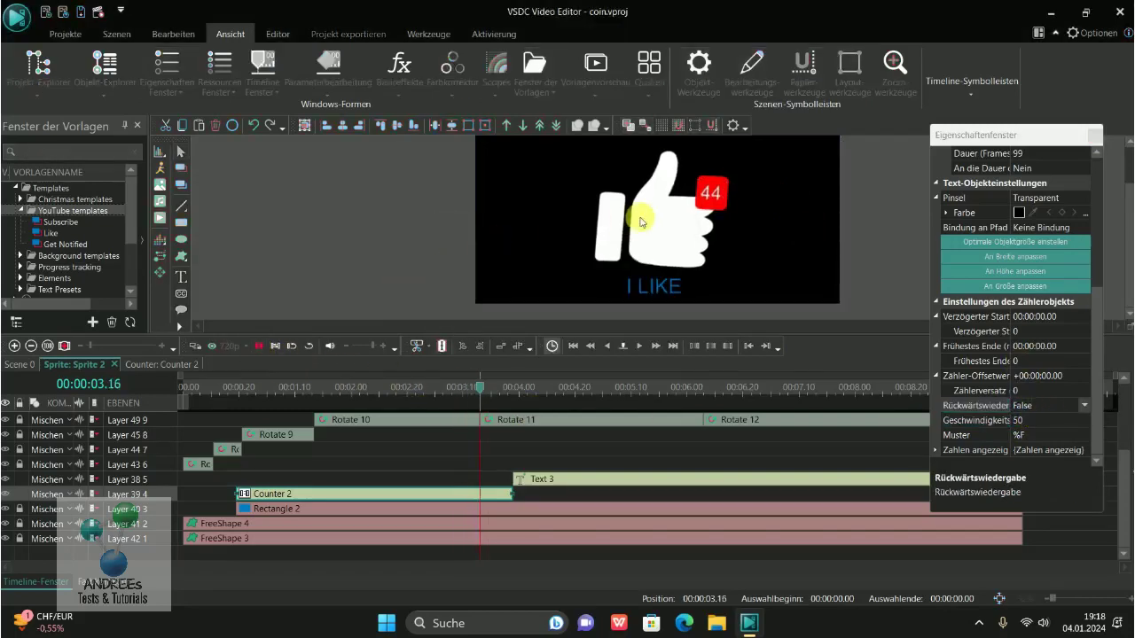
Select the Text 3 clip and change the badge's final number from 99 to 50
{"action": "left_click", "coordinate": [258, 346]}
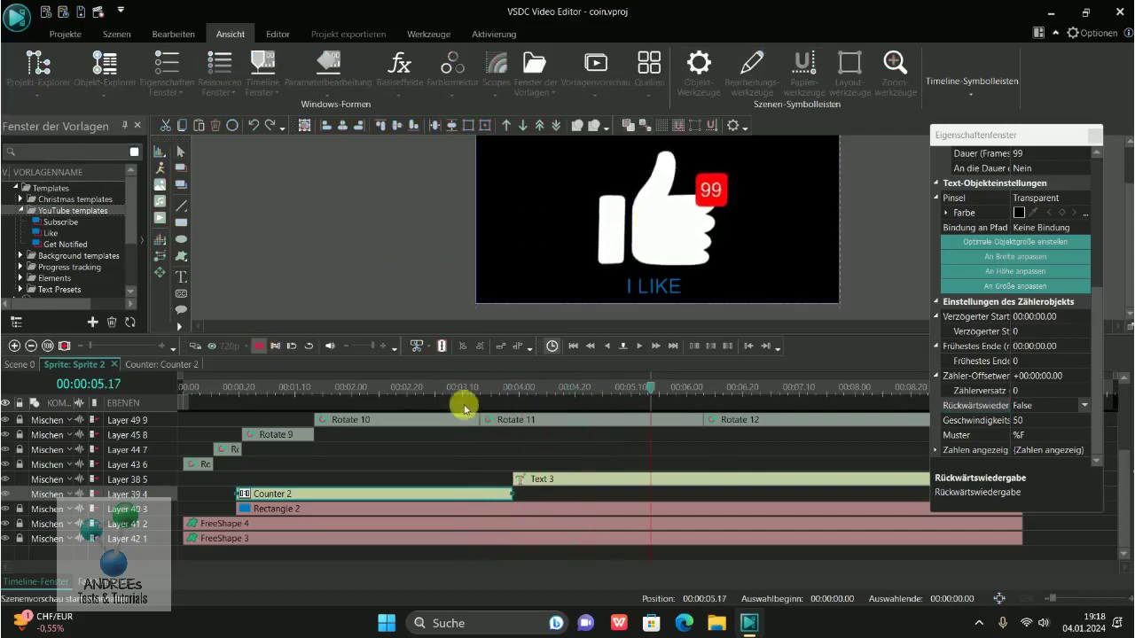
{"action": "left_click", "coordinate": [513, 388]}
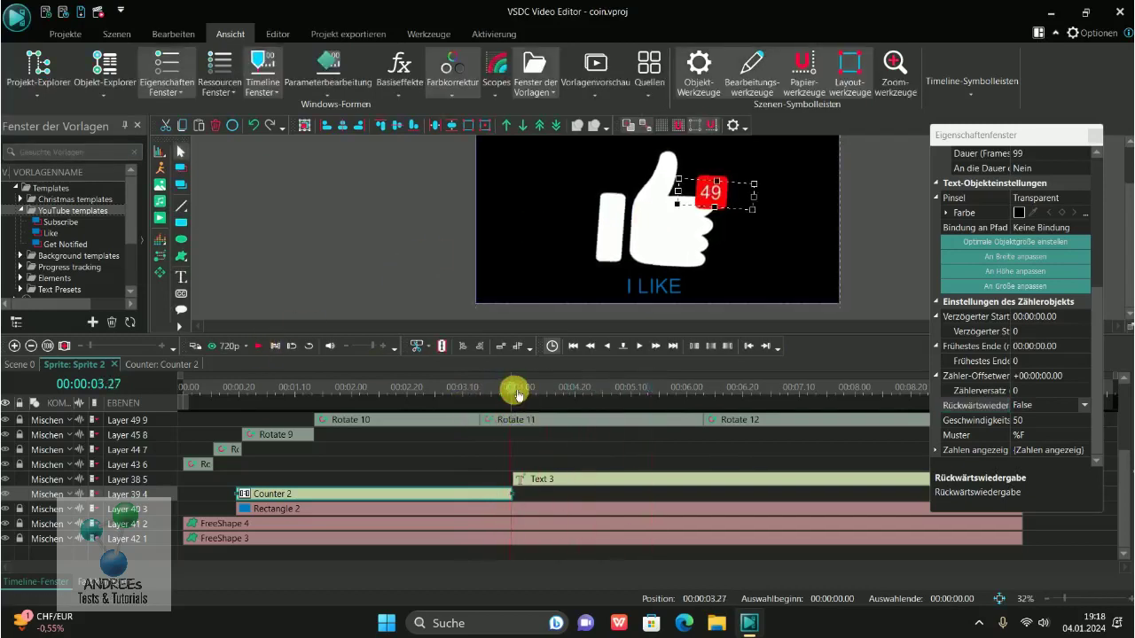
{"action": "left_click", "coordinate": [517, 391]}
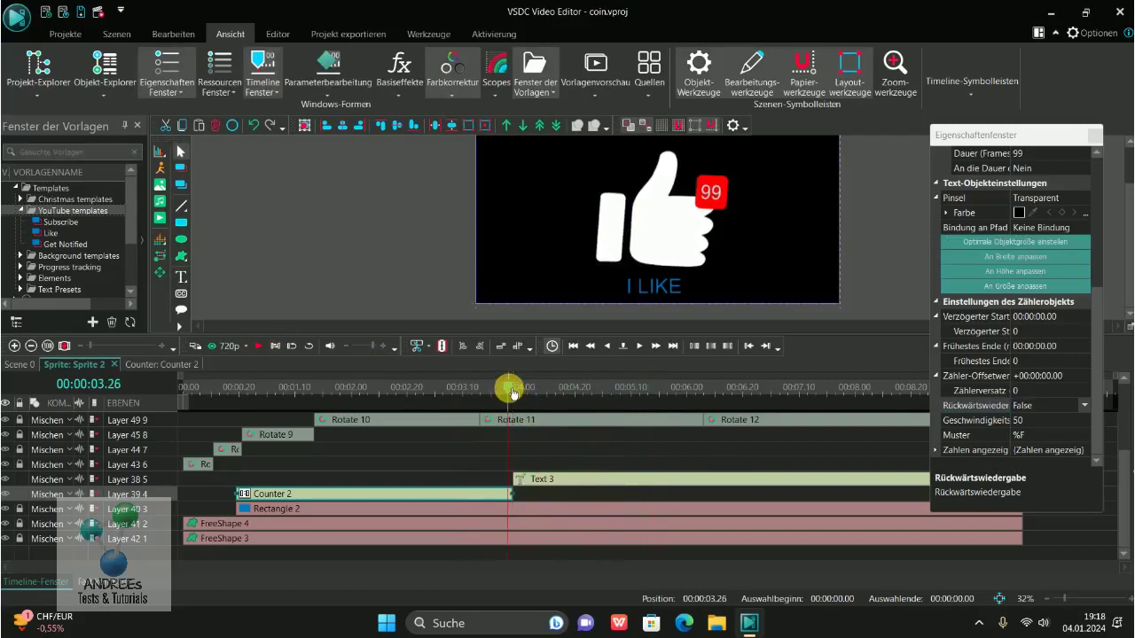
{"action": "left_click", "coordinate": [549, 386]}
{"action": "left_click", "coordinate": [564, 483]}
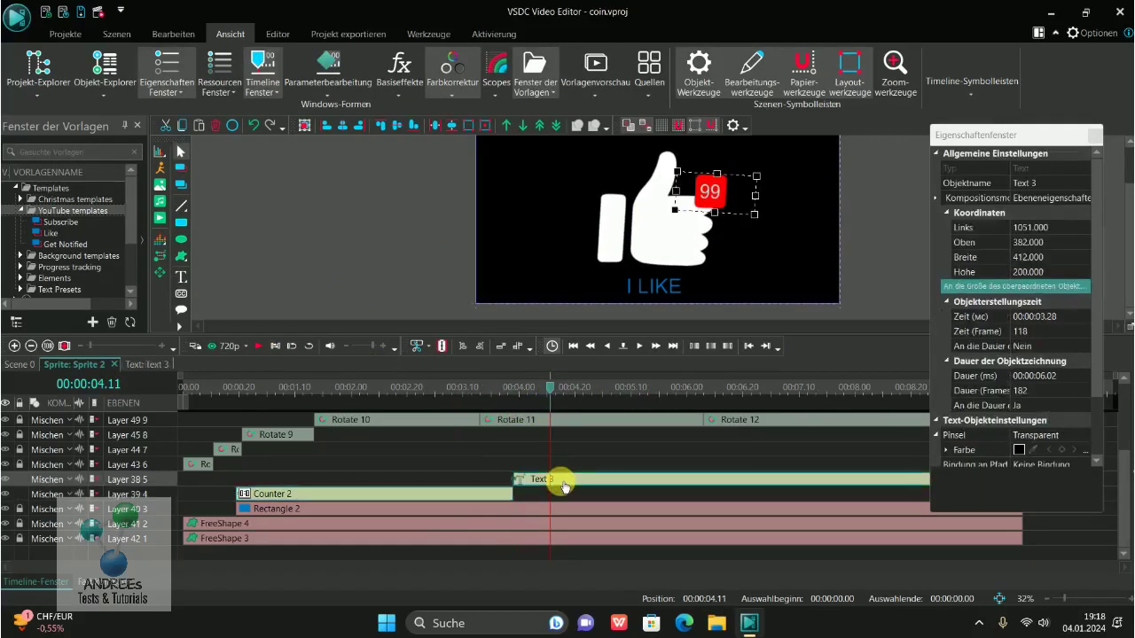
{"action": "left_click", "coordinate": [714, 195]}
{"action": "type", "text": "50"}
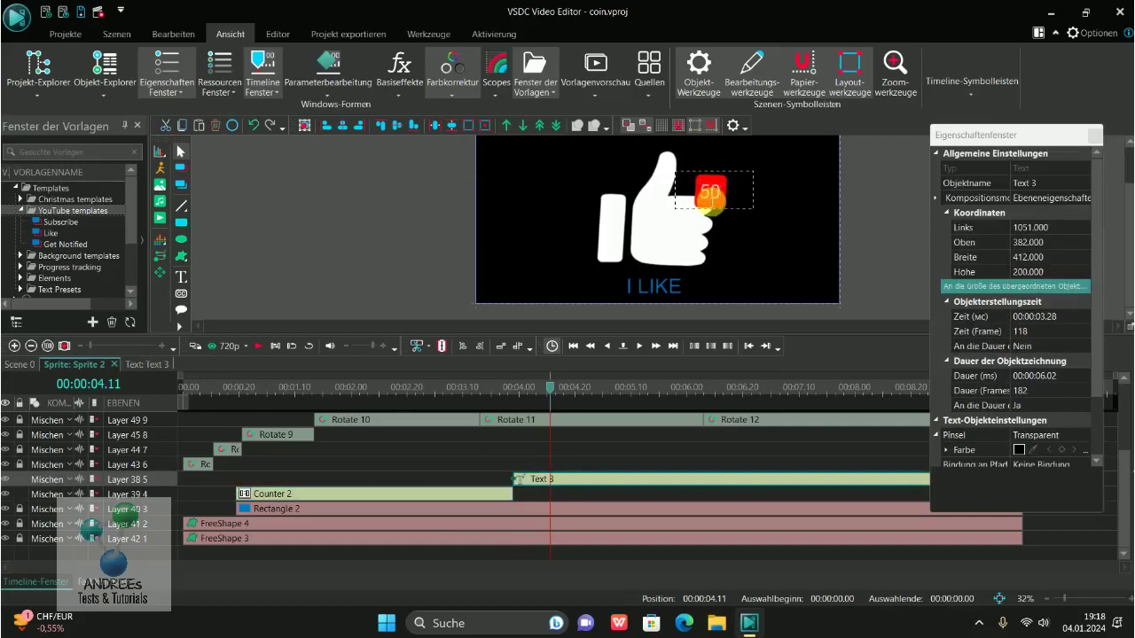
{"action": "left_click", "coordinate": [332, 285]}
Replay from about two seconds, then review Counter 2's settings and its Rotate 10 and Rotate 12 effects
{"action": "left_click", "coordinate": [367, 387]}
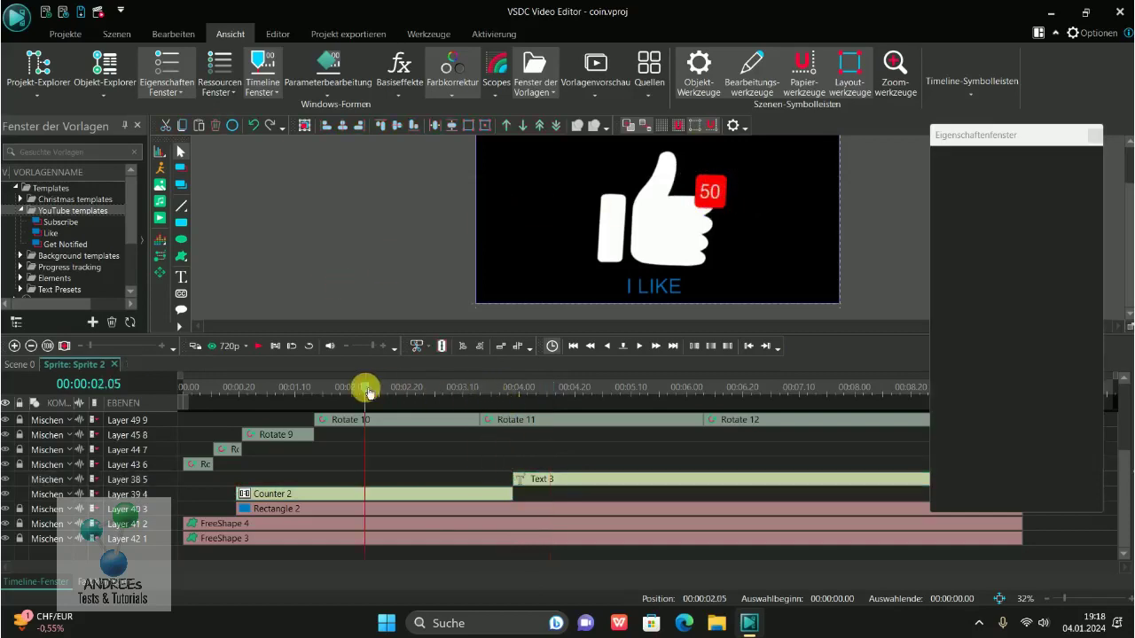
{"action": "left_click", "coordinate": [258, 345]}
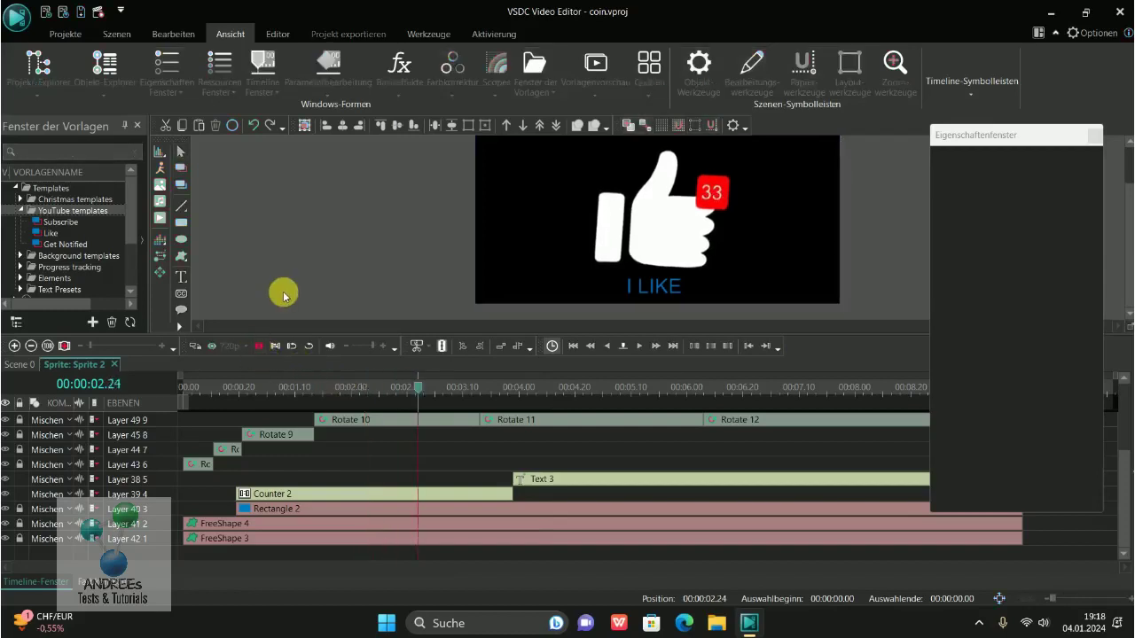
{"action": "left_click", "coordinate": [257, 347]}
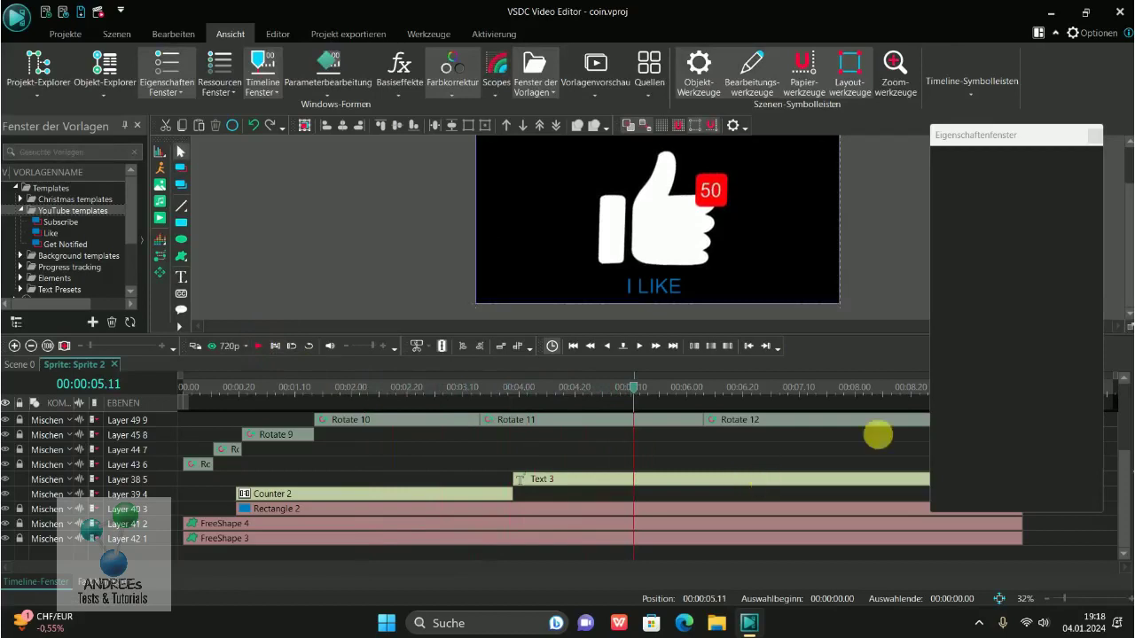
{"action": "left_click", "coordinate": [464, 494]}
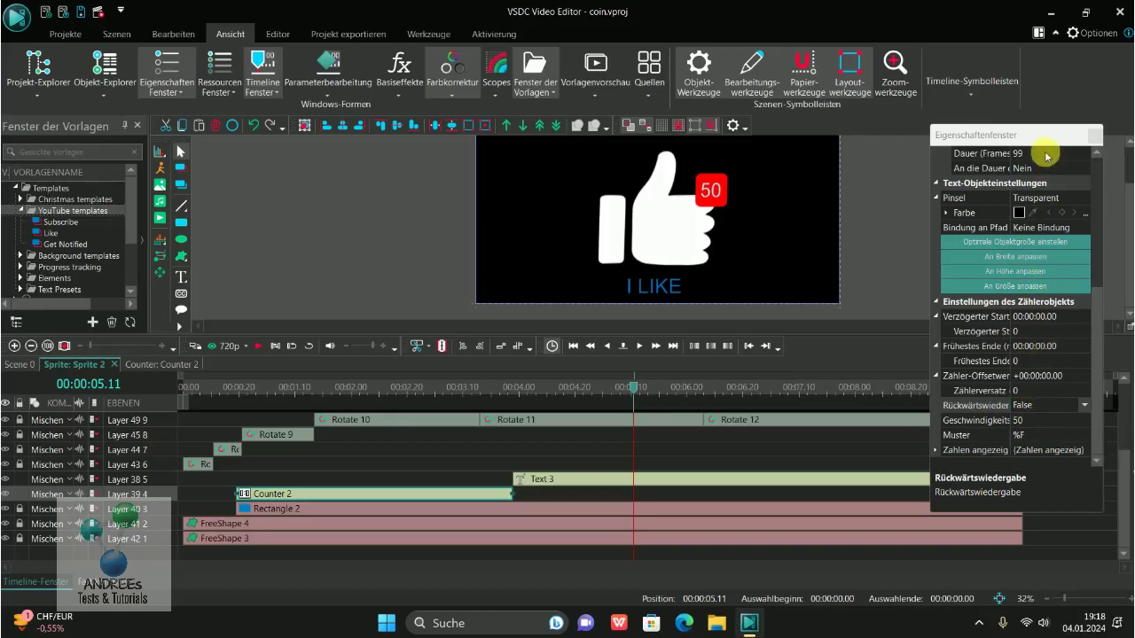
{"action": "left_click_drag", "start_coordinate": [1097, 390], "coordinate": [1099, 263]}
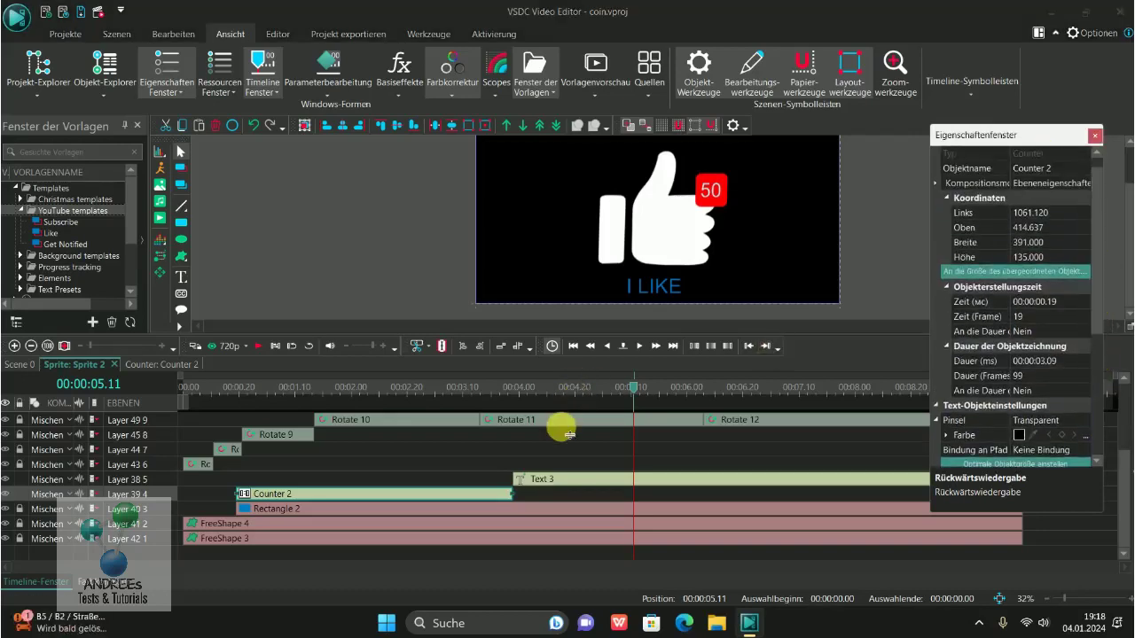
{"action": "left_click", "coordinate": [443, 422]}
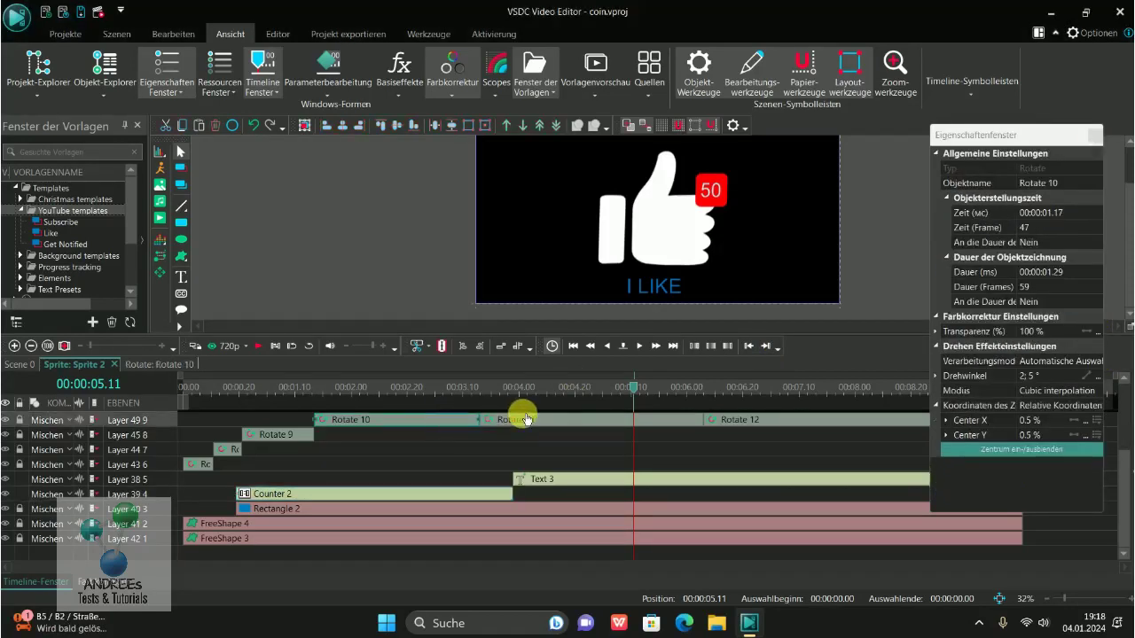
{"action": "left_click", "coordinate": [744, 422]}
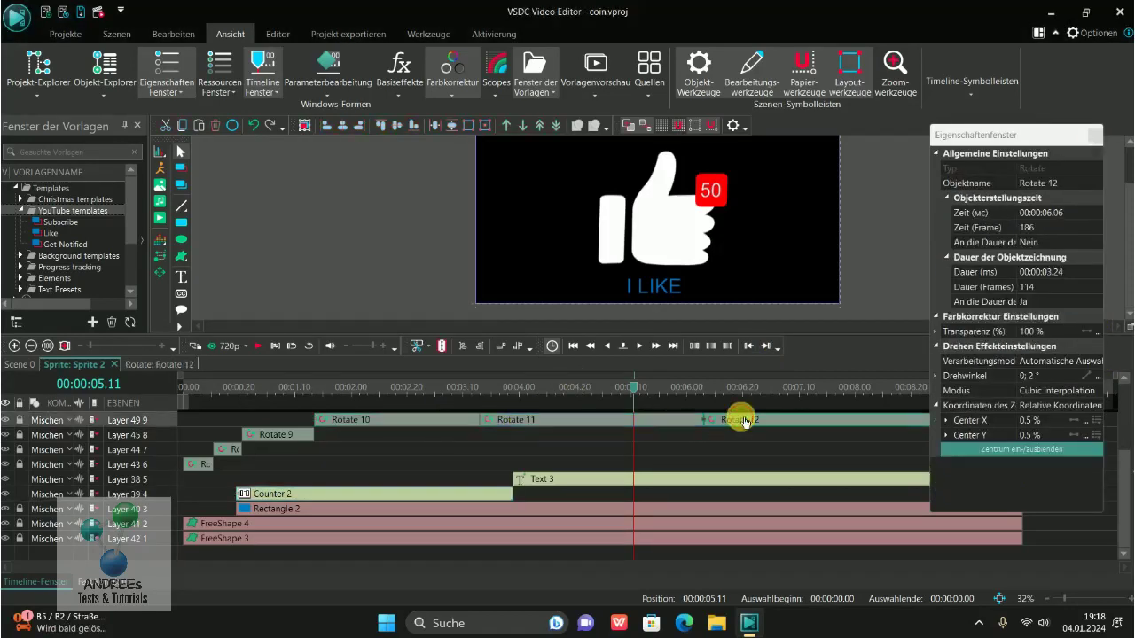
{"action": "left_click", "coordinate": [459, 524]}
{"action": "double_click", "coordinate": [459, 524]}
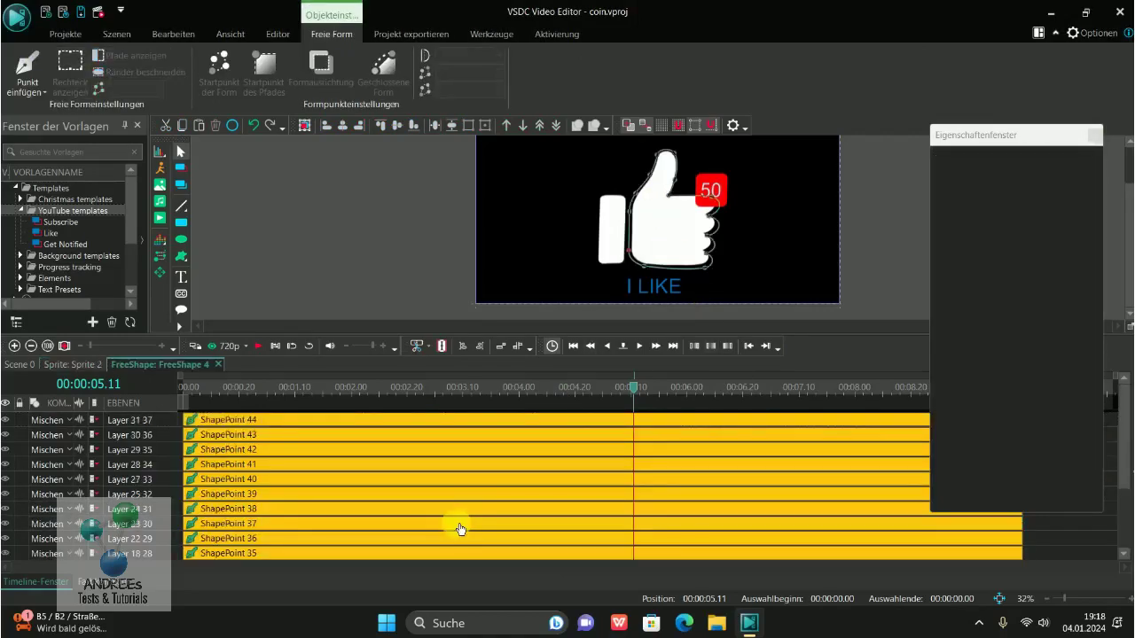
{"action": "left_click", "coordinate": [456, 451]}
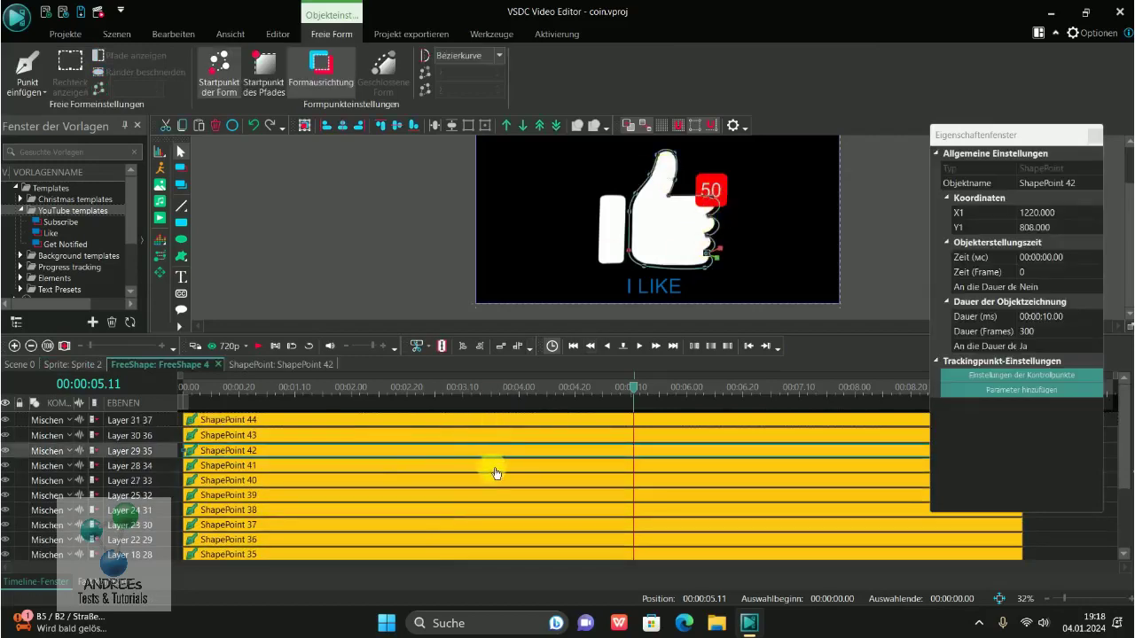
{"action": "left_click", "coordinate": [500, 495]}
{"action": "left_click", "coordinate": [503, 512]}
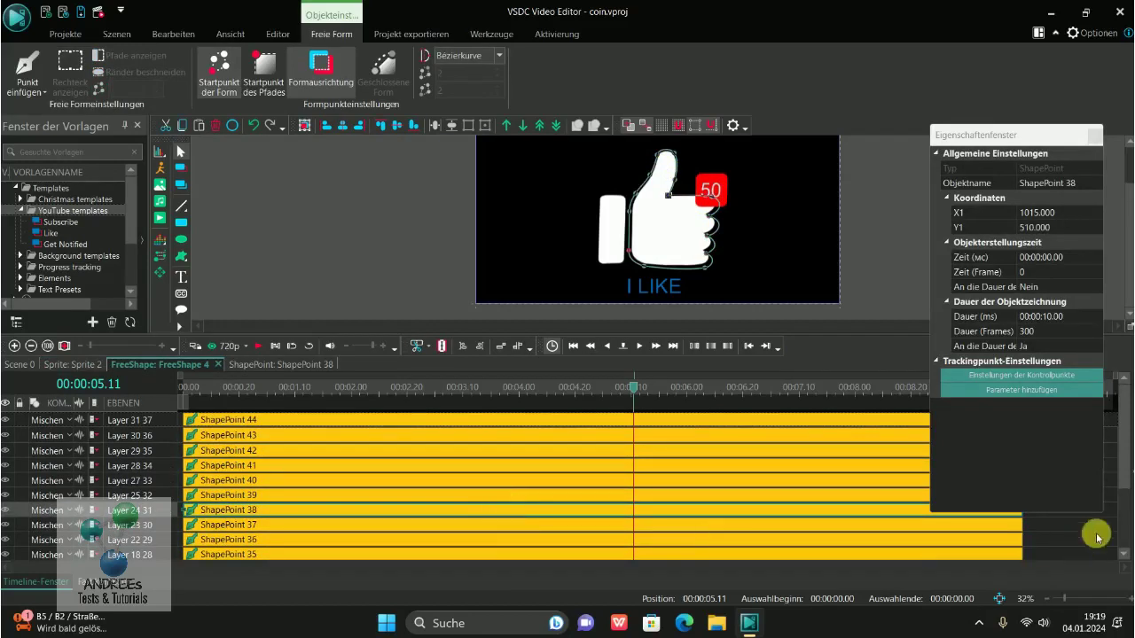
{"action": "scroll", "coordinate": [1123, 443], "scroll_direction": "down", "scroll_amount": 2}
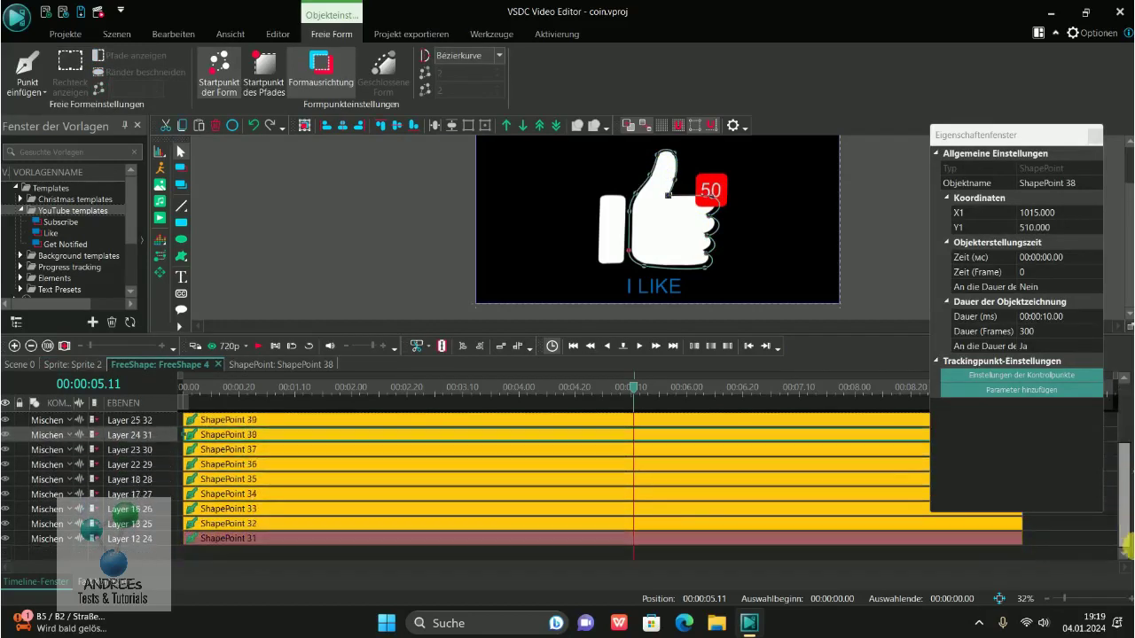
{"action": "left_click", "coordinate": [630, 538]}
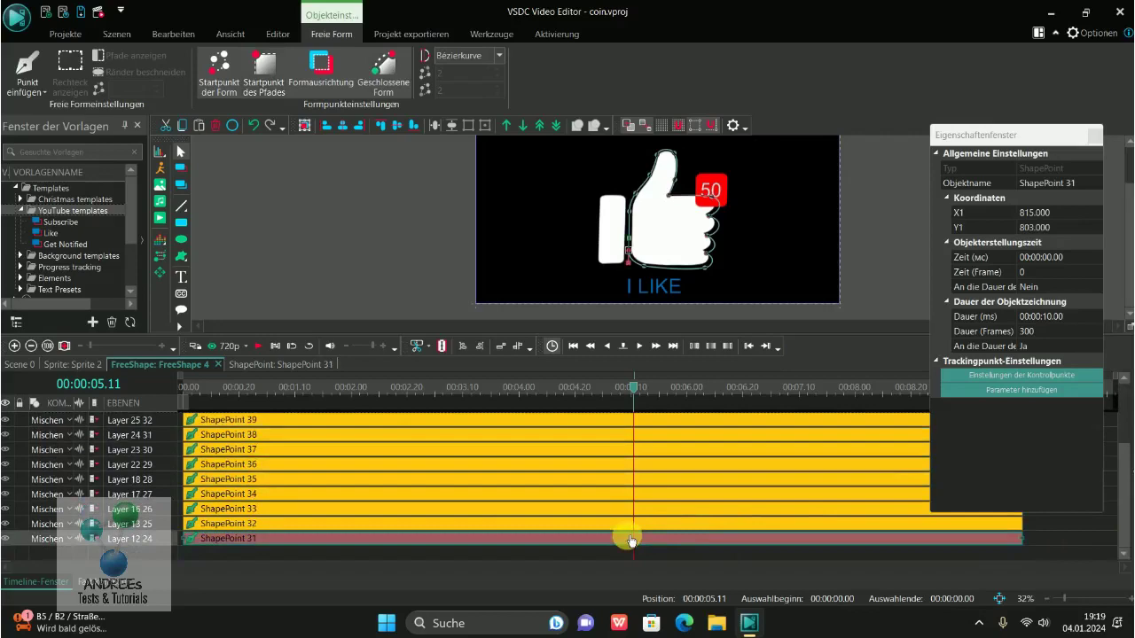
{"action": "left_click", "coordinate": [218, 365]}
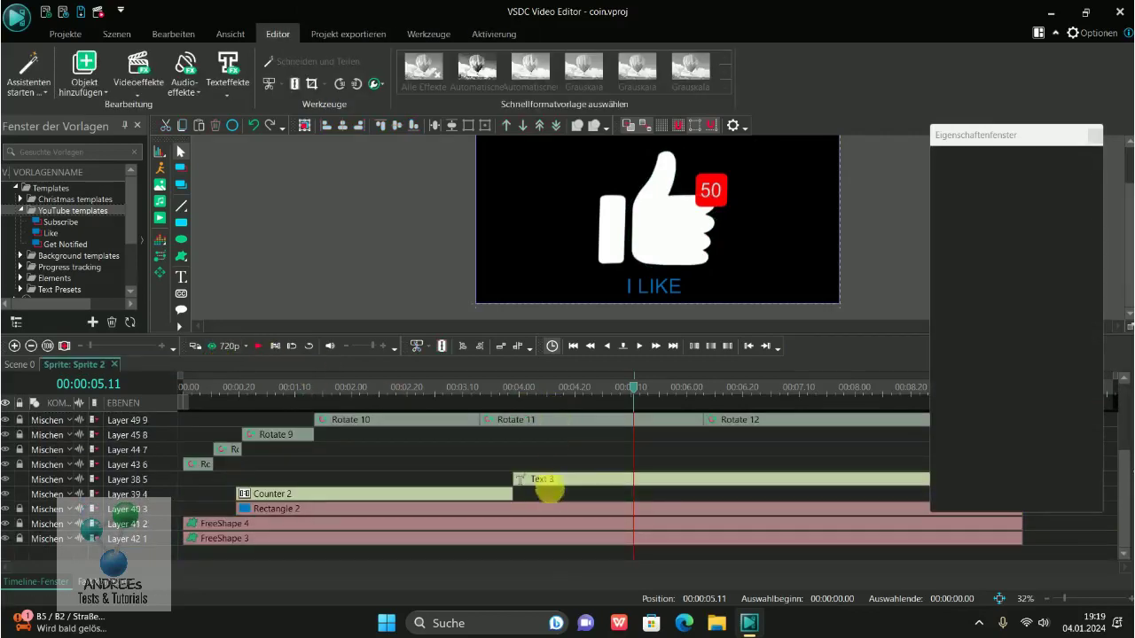
Change Rectangle 2's Pinsel fill colour from red to purple-blue #4600FF
{"action": "left_click", "coordinate": [552, 513]}
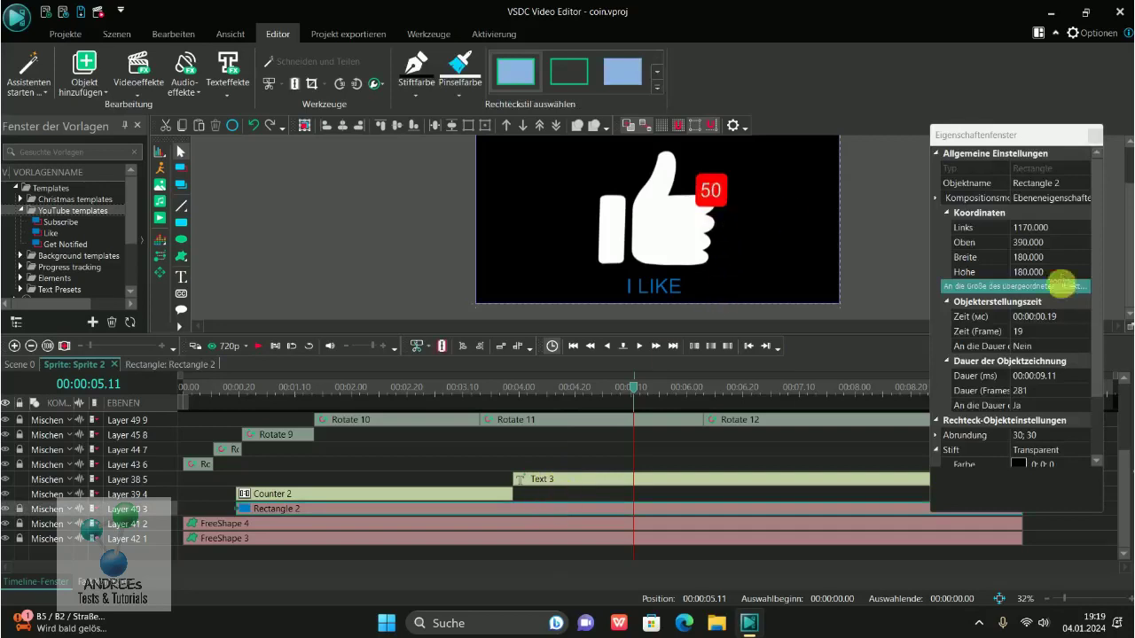
{"action": "left_click_drag", "start_coordinate": [1102, 317], "coordinate": [1104, 376]}
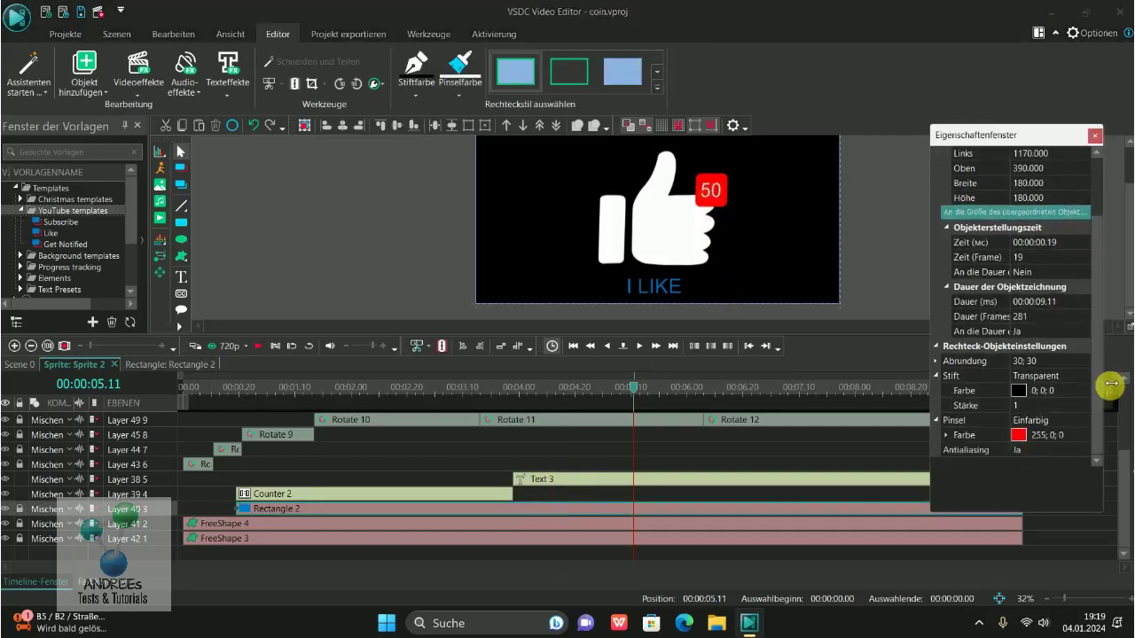
{"action": "left_click", "coordinate": [1080, 437]}
{"action": "left_click", "coordinate": [1084, 438]}
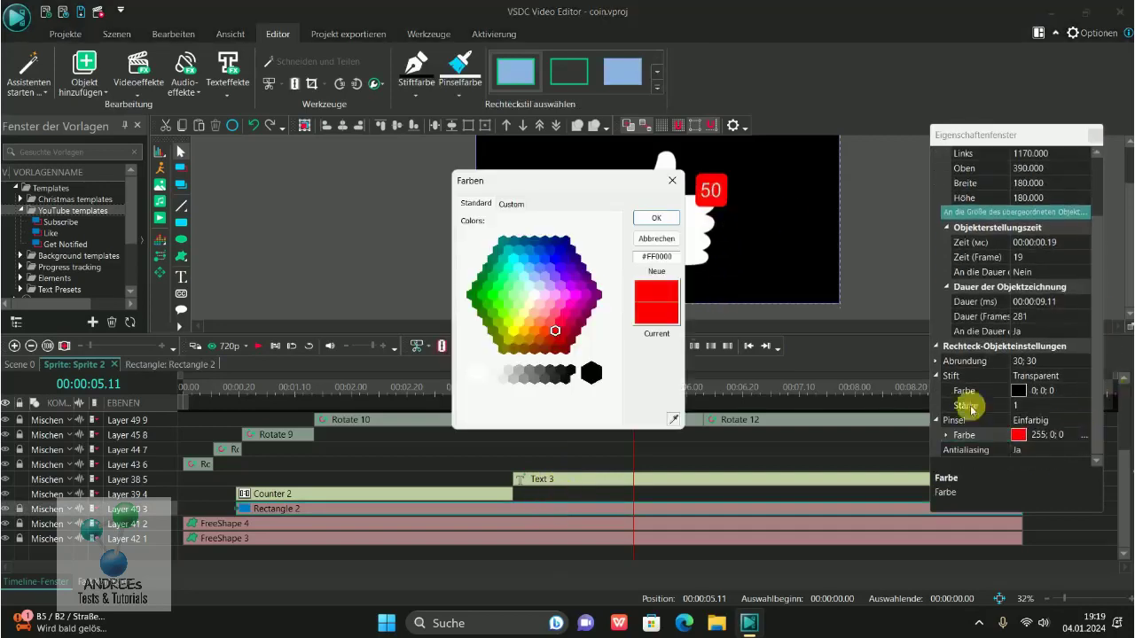
{"action": "left_click", "coordinate": [565, 275]}
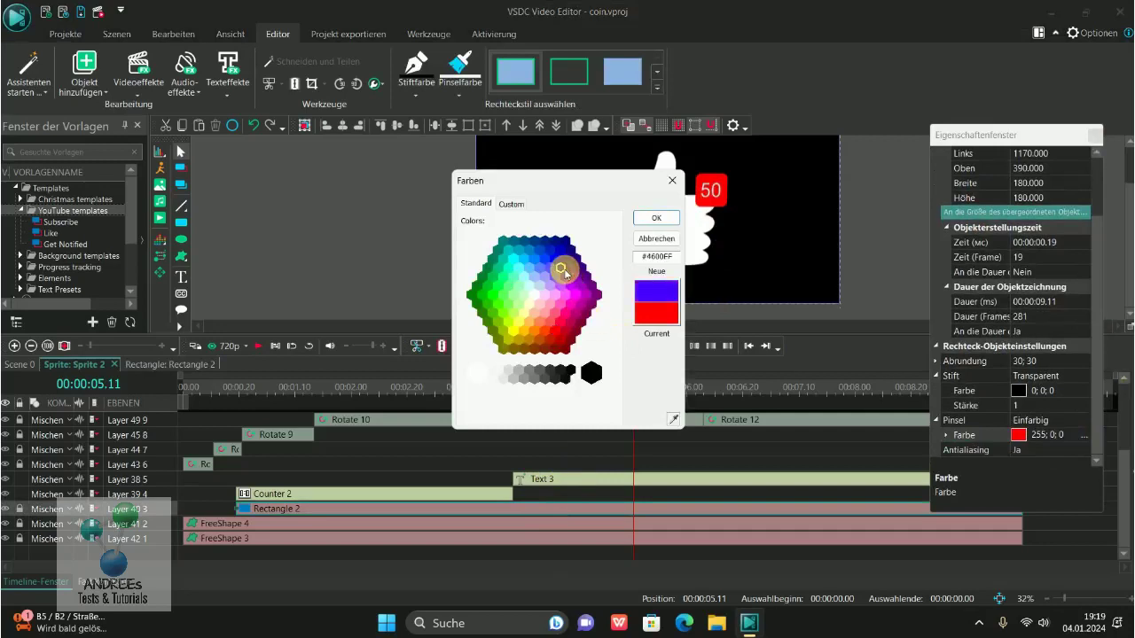
{"action": "left_click", "coordinate": [656, 218]}
{"action": "left_click", "coordinate": [335, 216]}
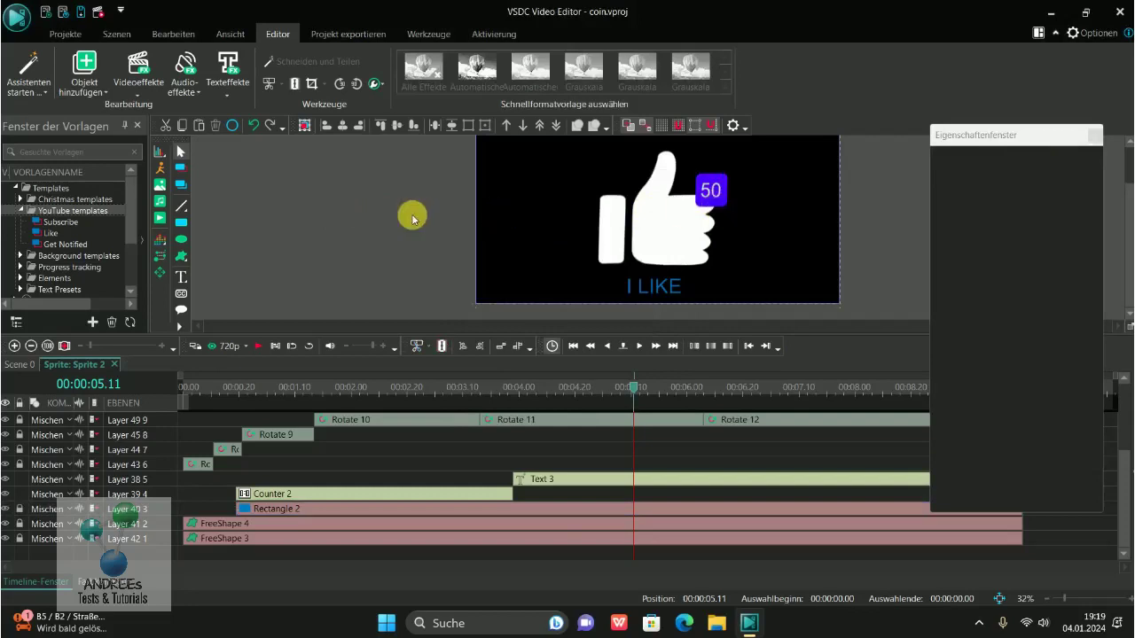
Switch to the Scene 0 tab so Sprite 2 shows as one clip on Ebene 2
{"action": "left_click", "coordinate": [18, 365]}
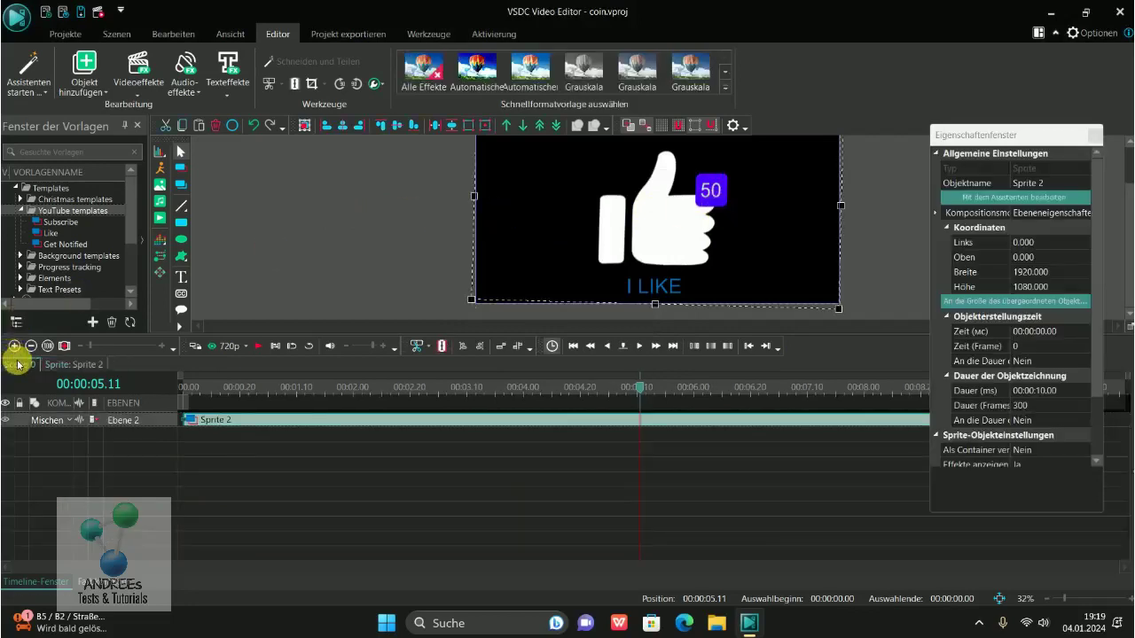